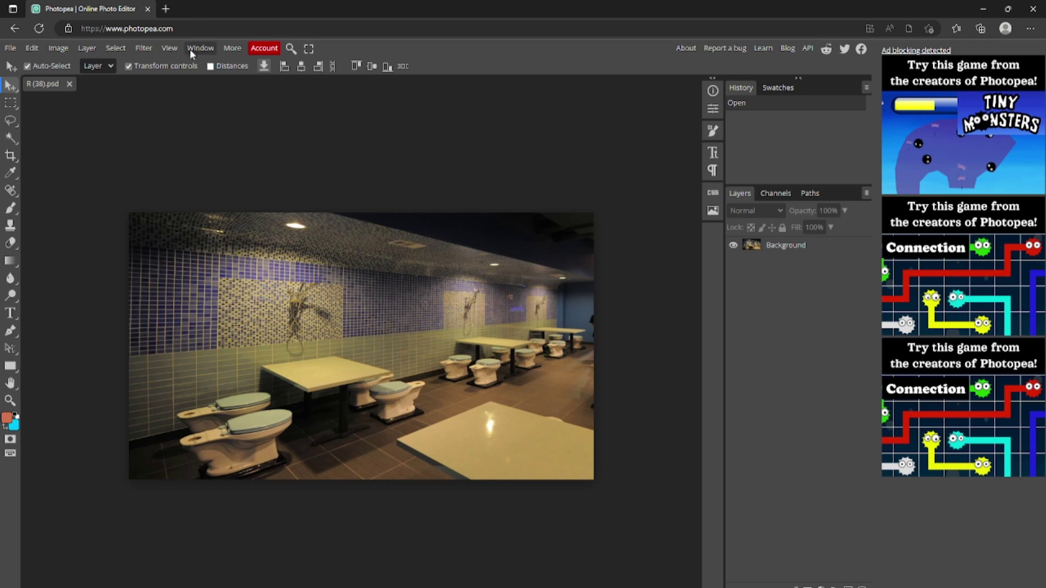
click(77, 34)
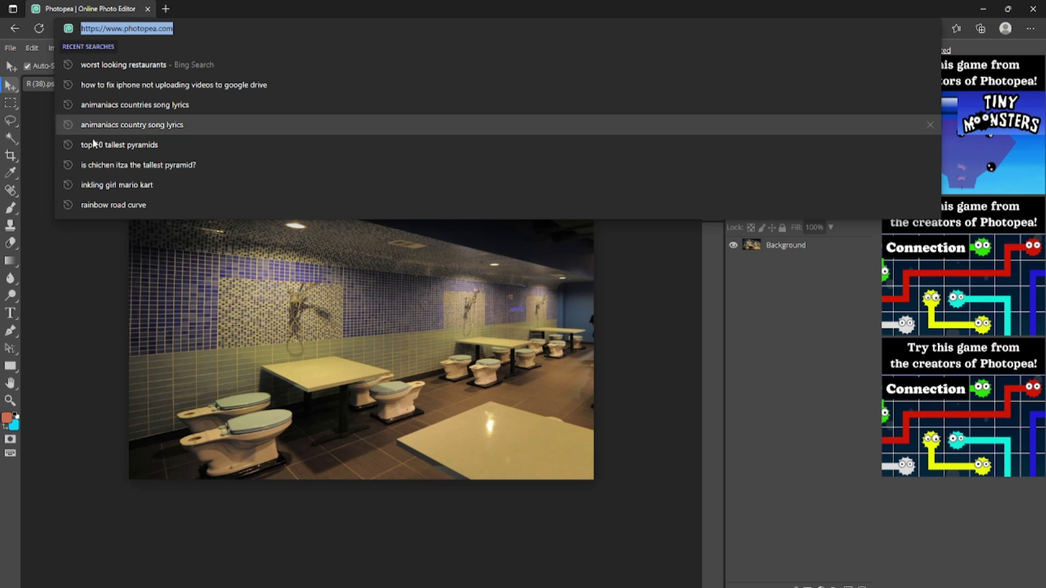
click(89, 359)
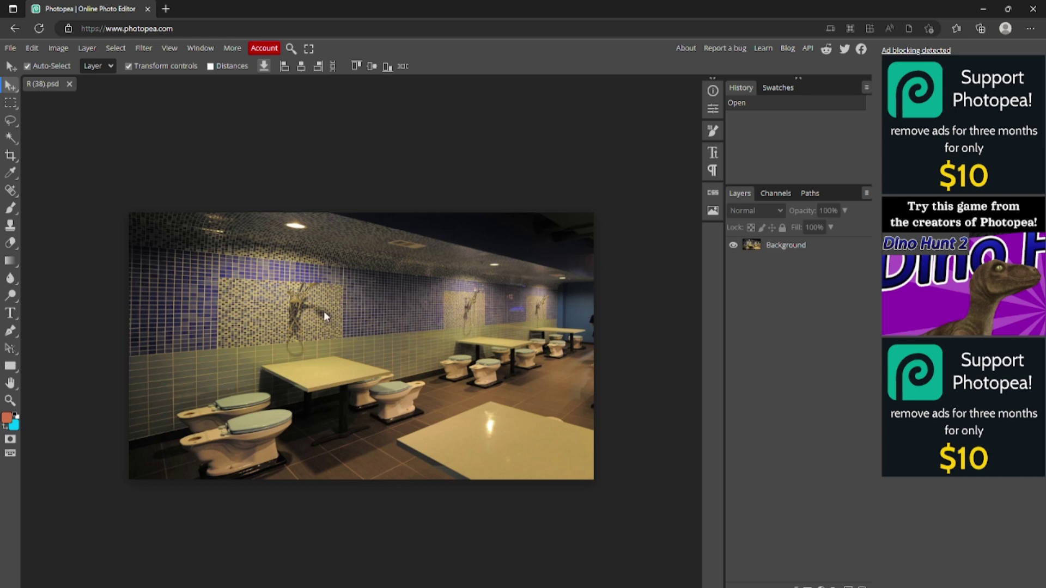
- Review the width and height settings for exporting the image as PNG, and leave without saving
click(10, 49)
mouse_move(28, 218)
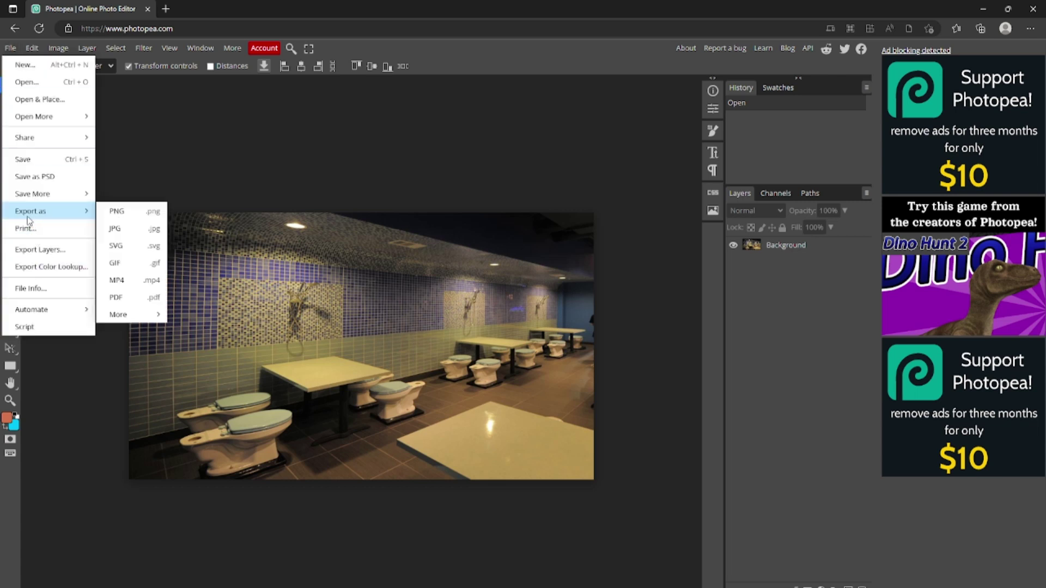
click(129, 218)
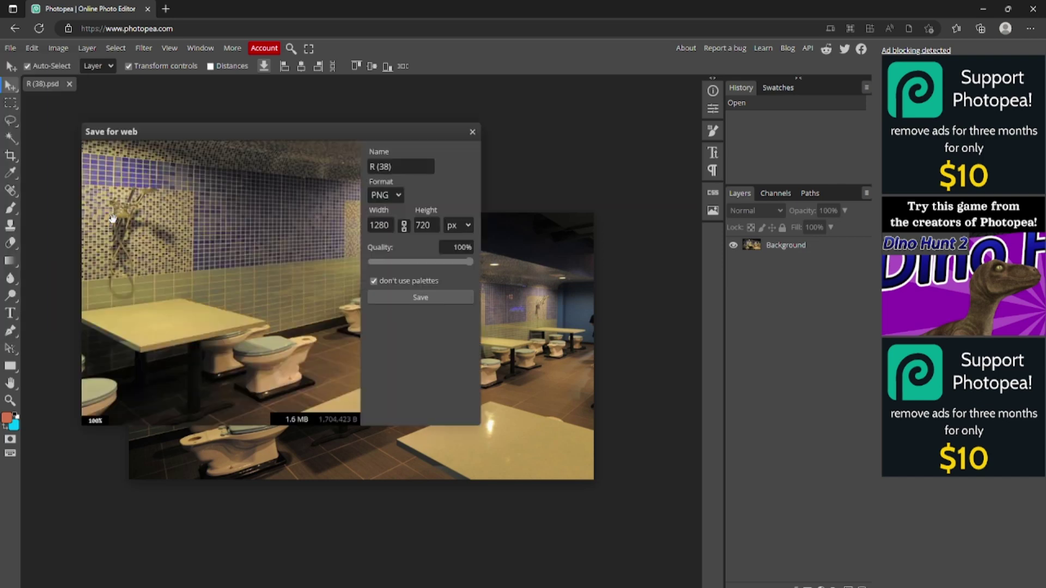
scroll(257, 262, down, 1)
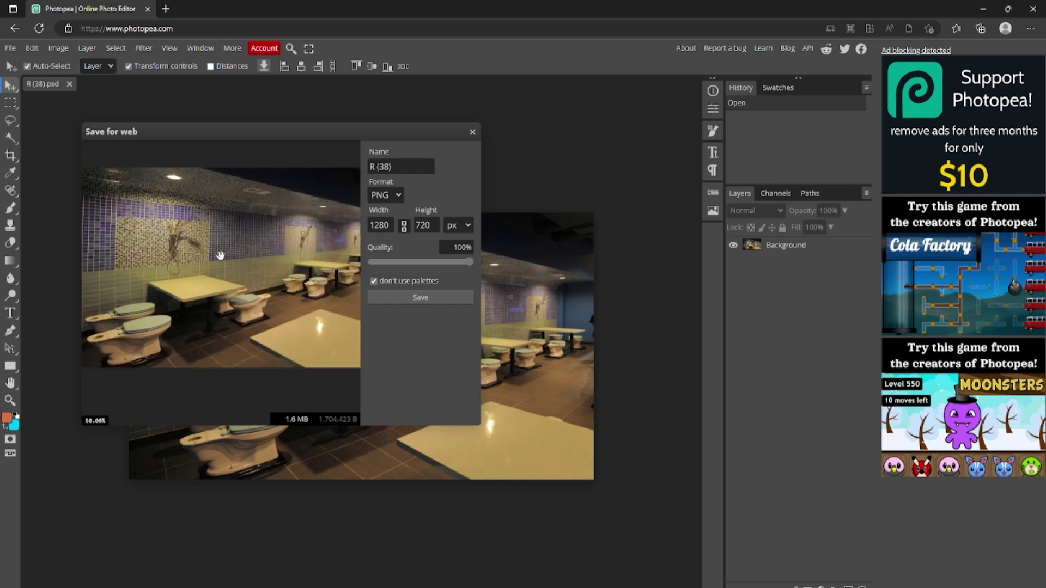
click(384, 224)
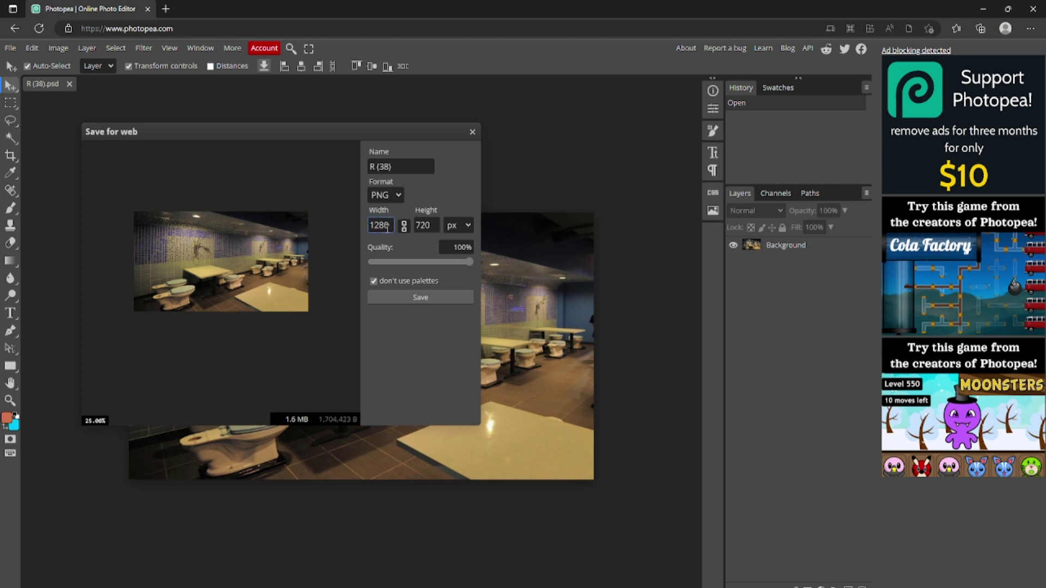
click(435, 225)
click(392, 225)
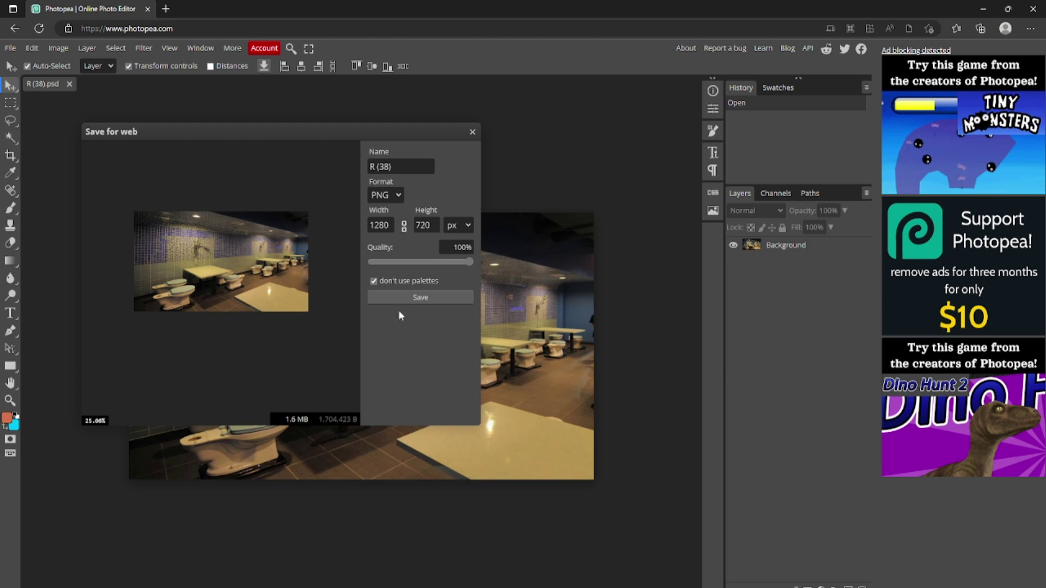
click(472, 133)
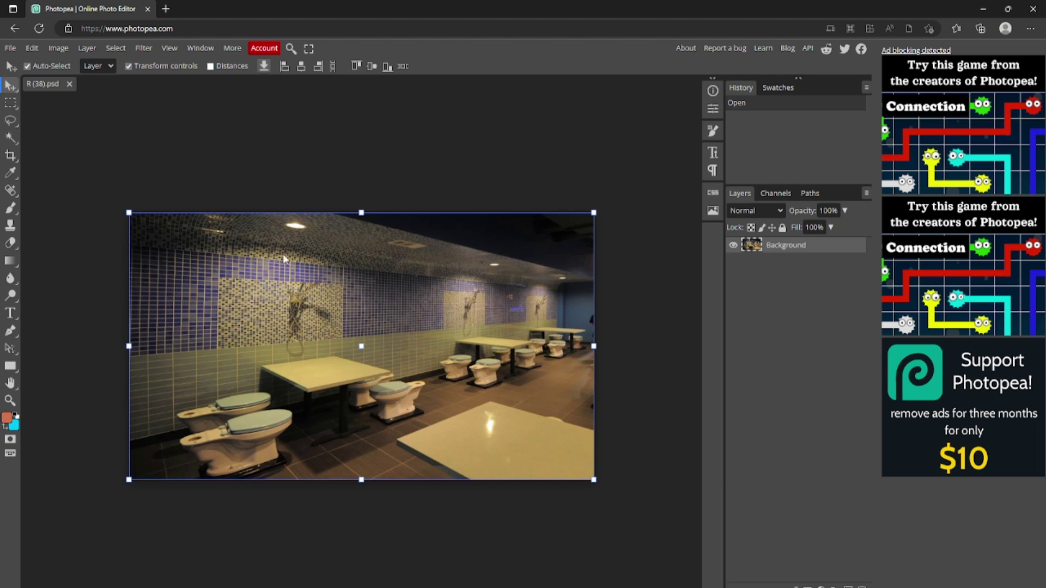
- Draw a solid red rectangle covering roughly the left third of the restaurant photo and extending beyond its top and bottom edges
click(13, 367)
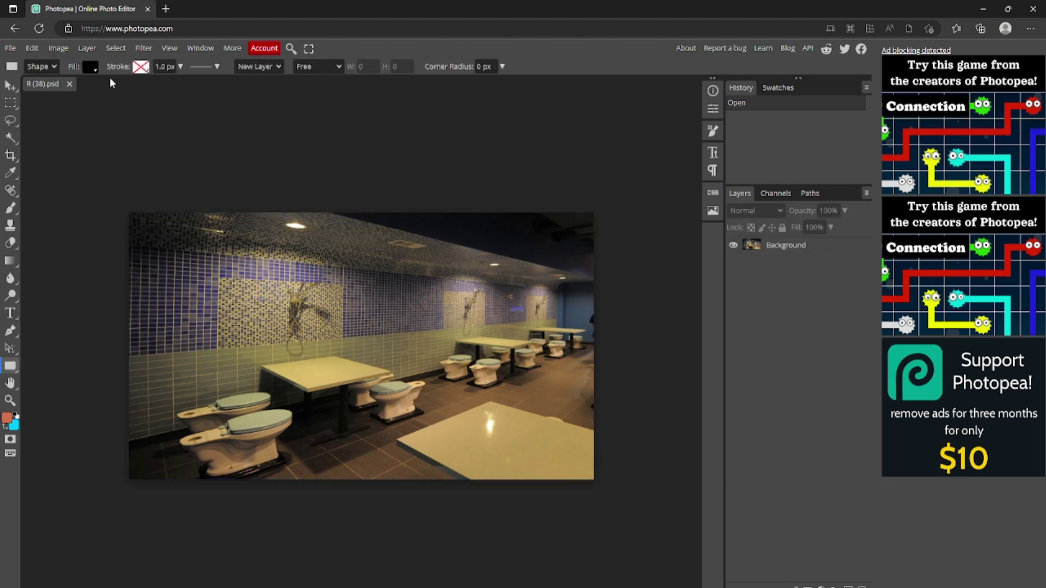
click(90, 67)
click(106, 129)
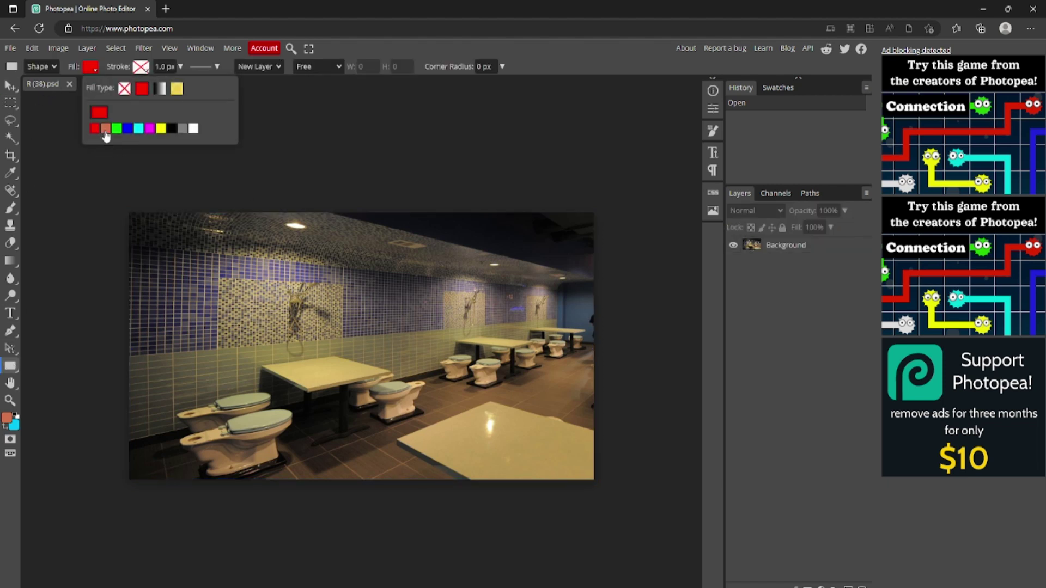
click(92, 69)
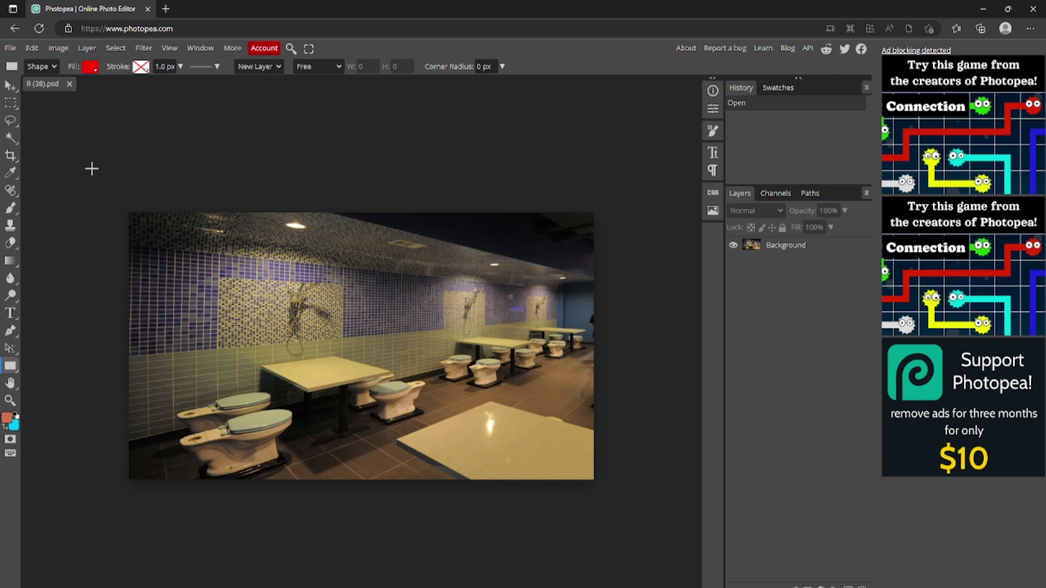
drag(83, 173, 297, 544)
- Rotate the red rectangle 15° with Free Transform and shift it left so its inner edge slants across the photo
click(10, 85)
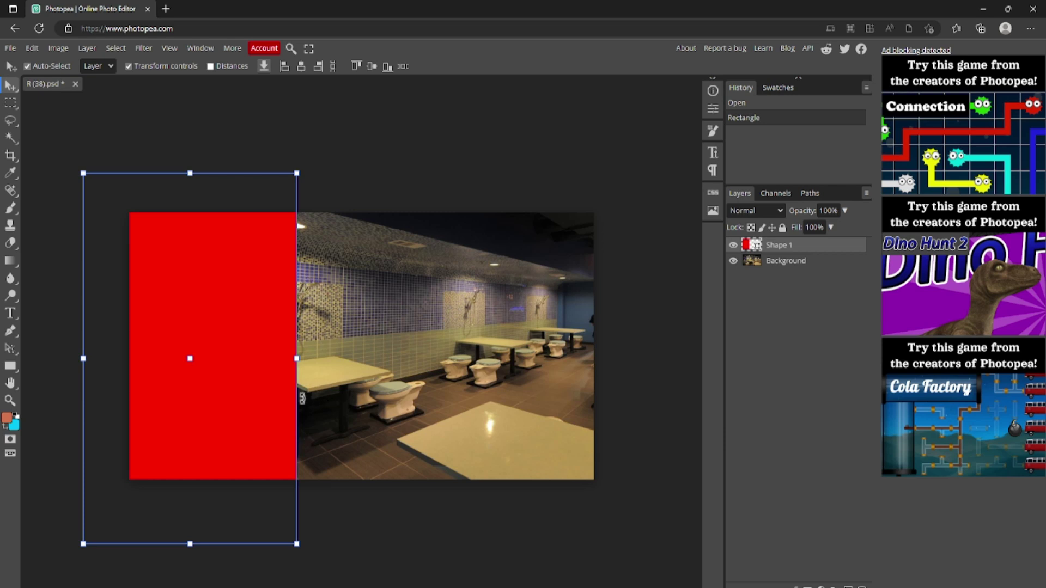
key(ctrl+t)
drag(303, 403, 204, 392)
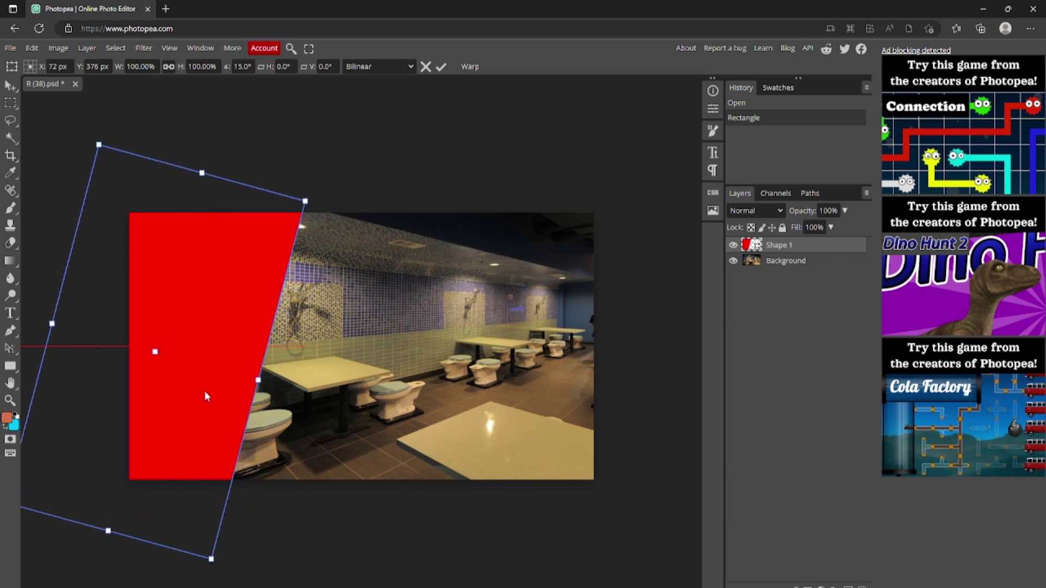
click(442, 67)
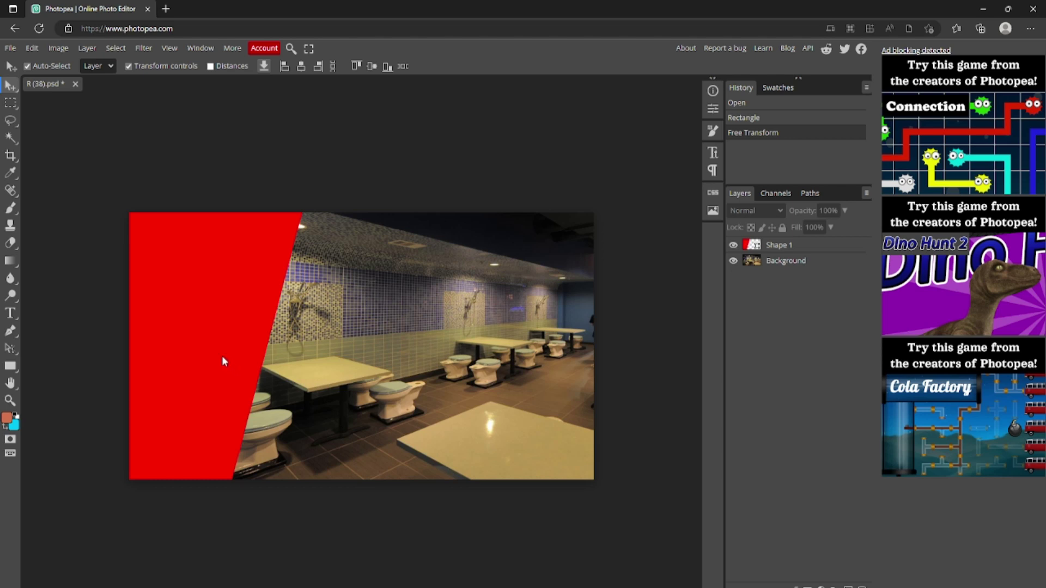
- Adjust the horizontal position of the slanted red shape so it covers a little more of the restaurant photo
drag(214, 343, 249, 342)
click(449, 148)
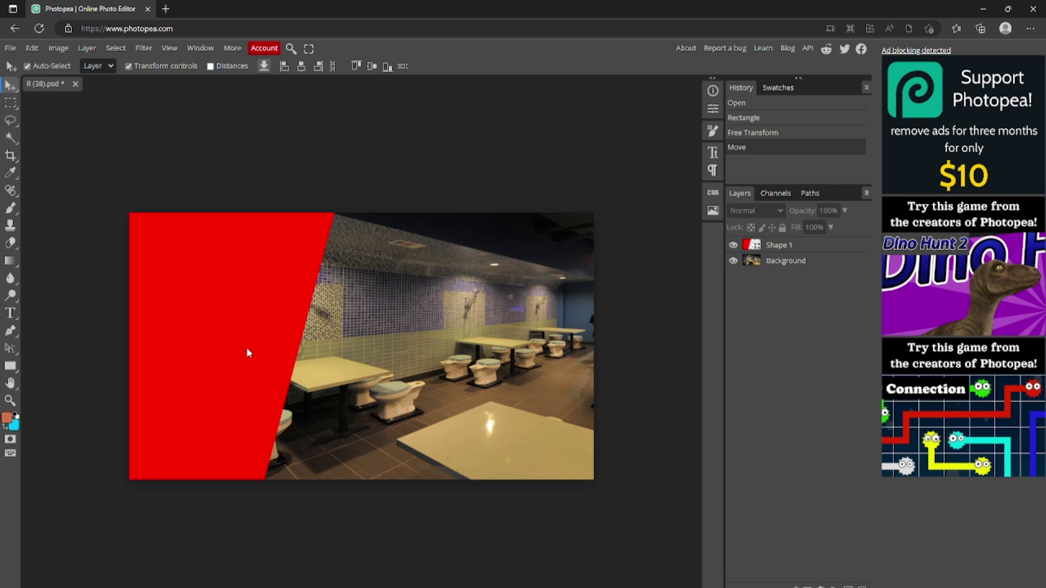
key(ctrl+t)
drag(263, 350, 244, 350)
click(439, 162)
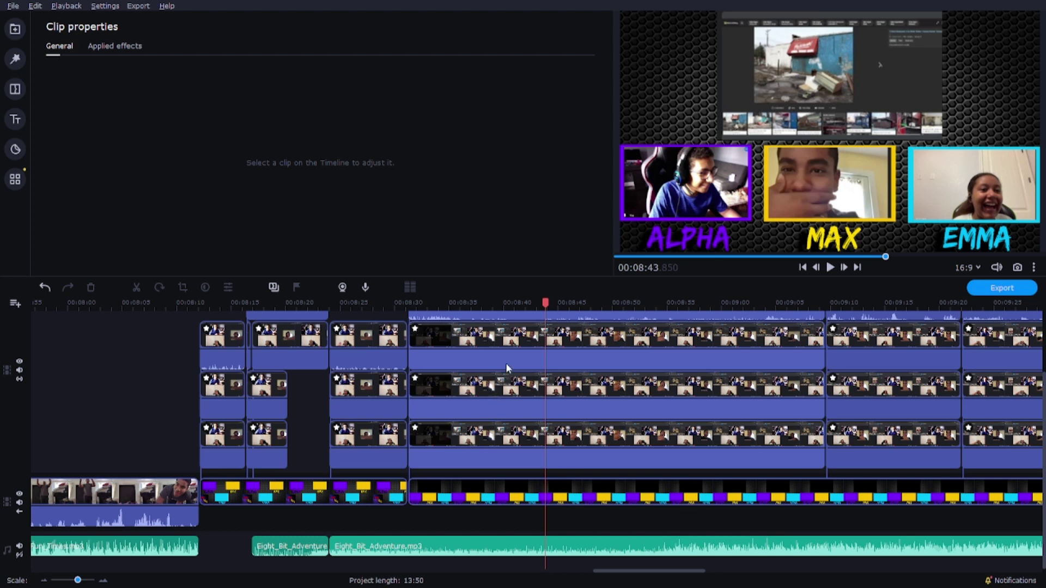
- Switch to the video editor and scrub through the project timeline to about 00:11:20 to look for expressive reaction frames
drag(602, 303, 640, 322)
scroll(640, 321, right, 5)
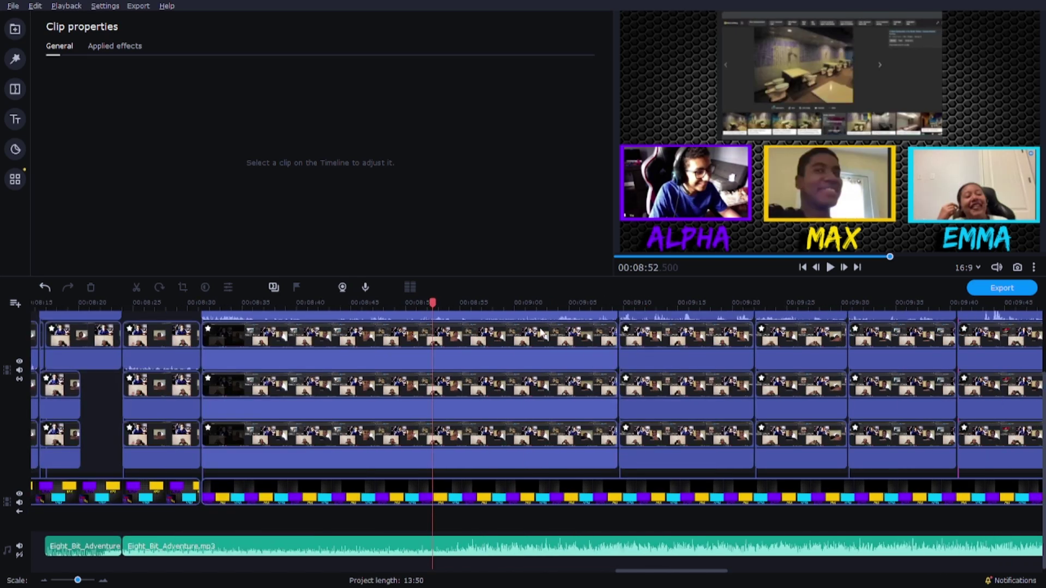
drag(446, 300, 665, 302)
scroll(654, 327, right, 5)
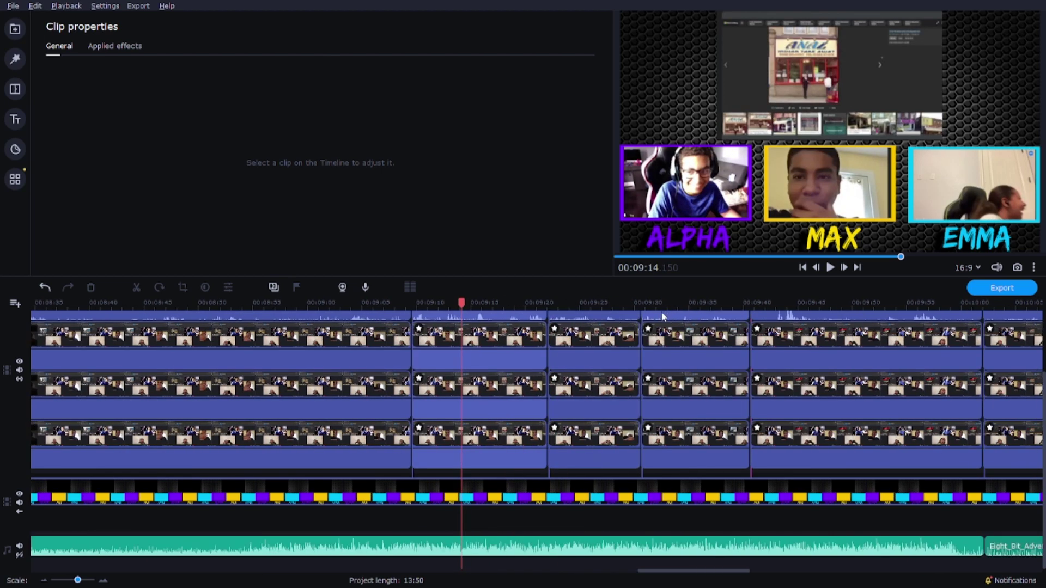
click(645, 302)
click(670, 303)
scroll(675, 305, right, 5)
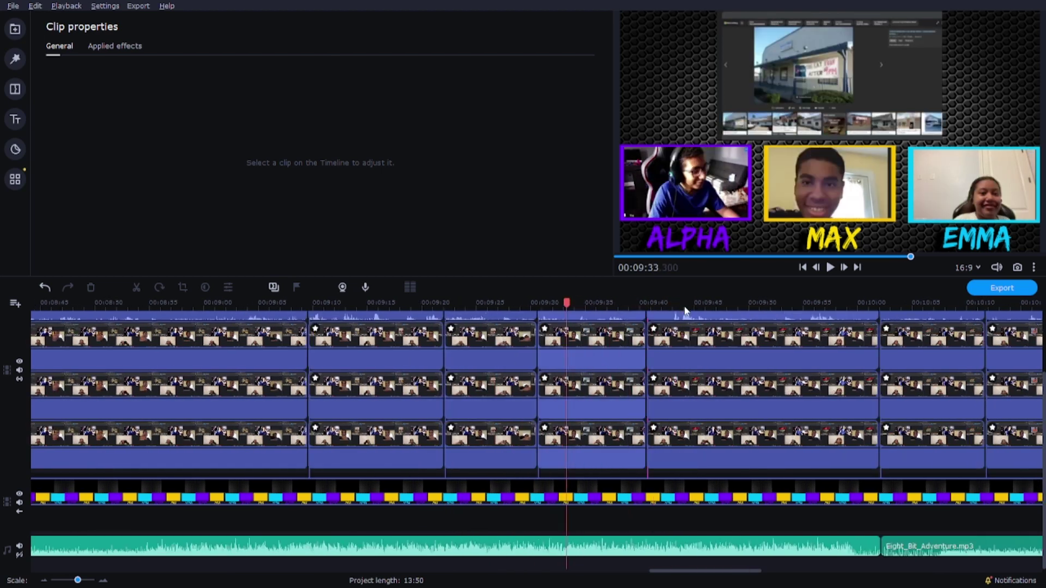
click(599, 302)
click(794, 302)
click(851, 302)
scroll(833, 304, right, 20)
click(807, 303)
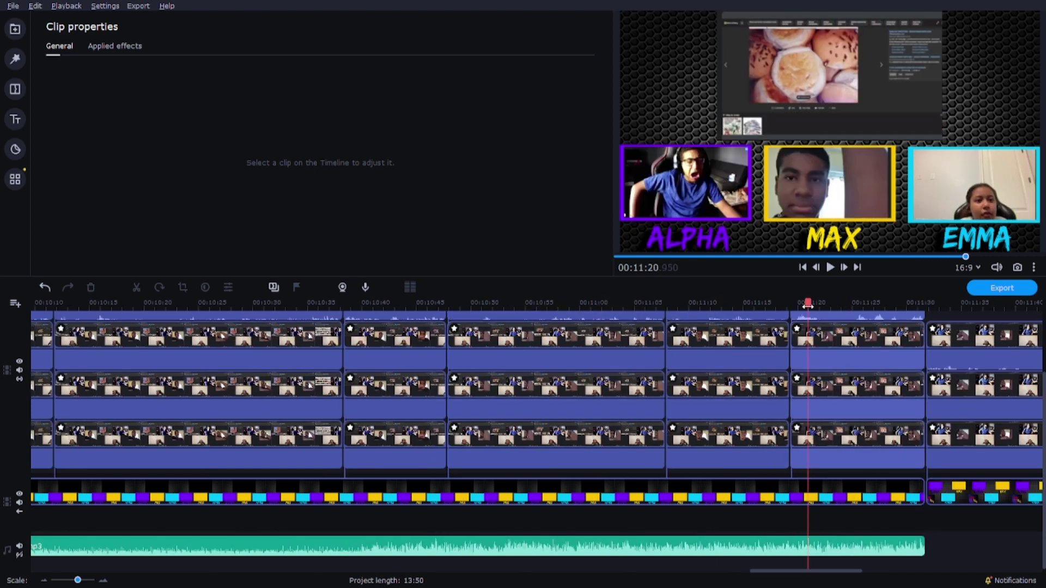
drag(807, 305, 805, 306)
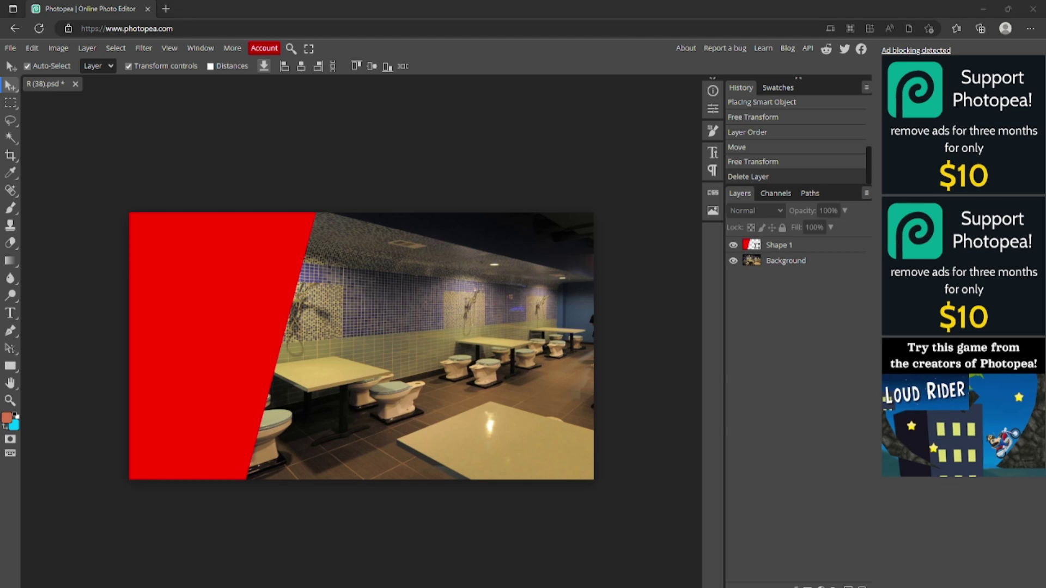
- Place the three webcam pictures into the Photopea document and move their layers together above the red shape
drag(523, 294, 397, 358)
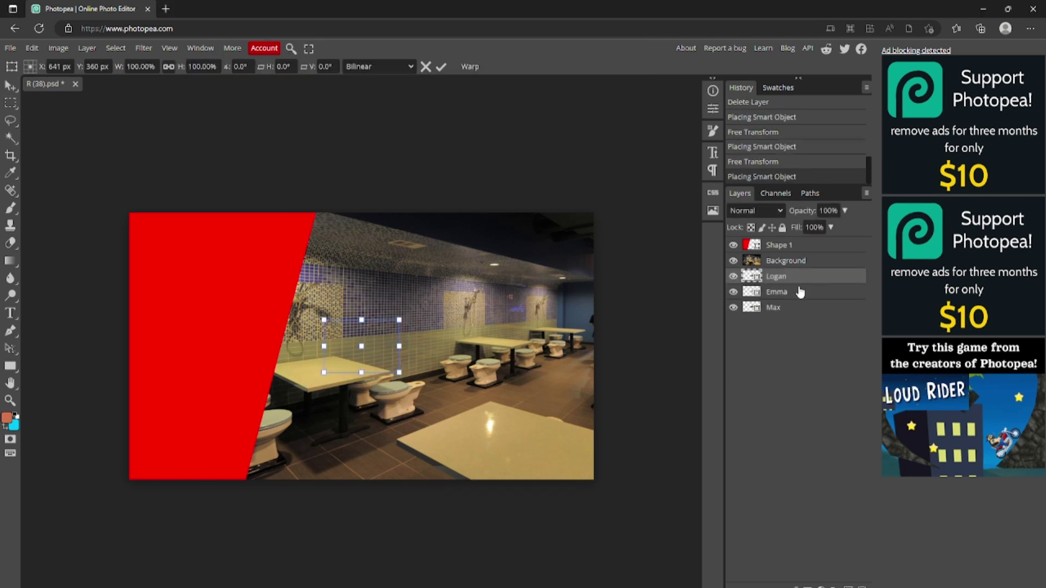
shift+click(784, 312)
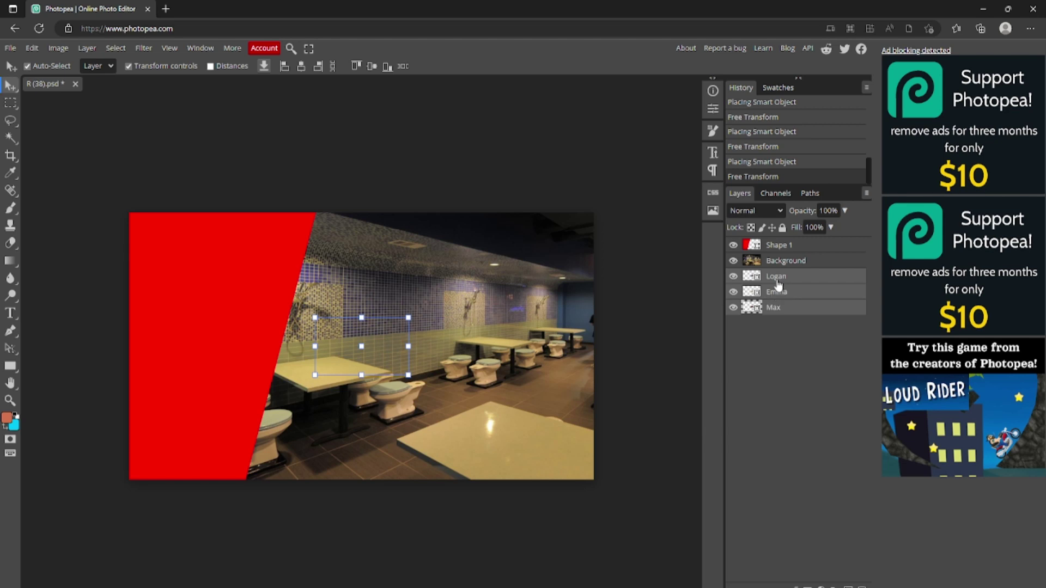
drag(779, 284, 783, 244)
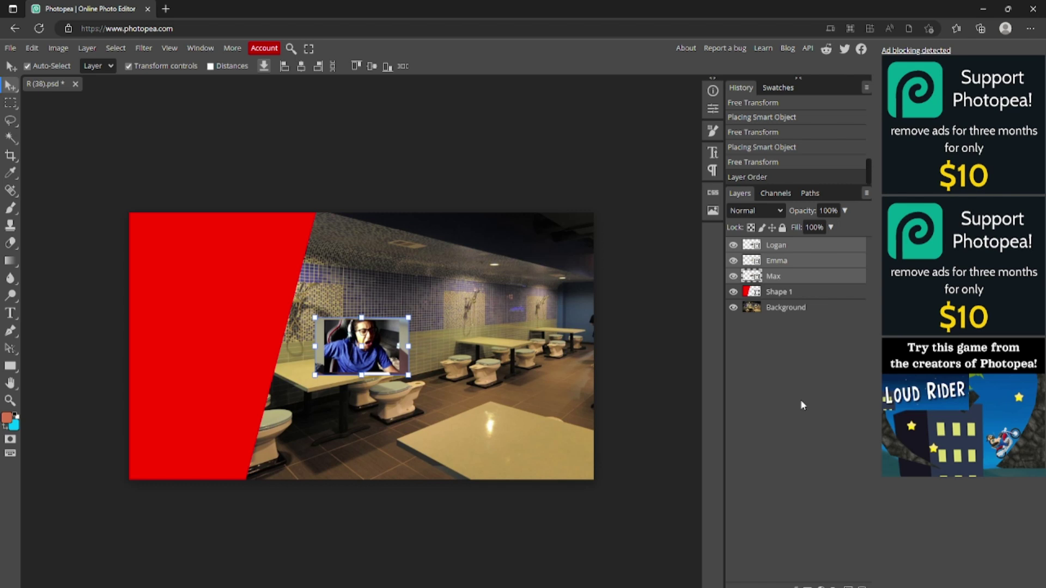
- Enlarge the three webcam pictures and stack them in a column over the red shape, scaling the lowest one to 170.82%
click(769, 250)
drag(380, 355, 263, 281)
click(788, 261)
key(ctrl+t)
drag(331, 349, 151, 347)
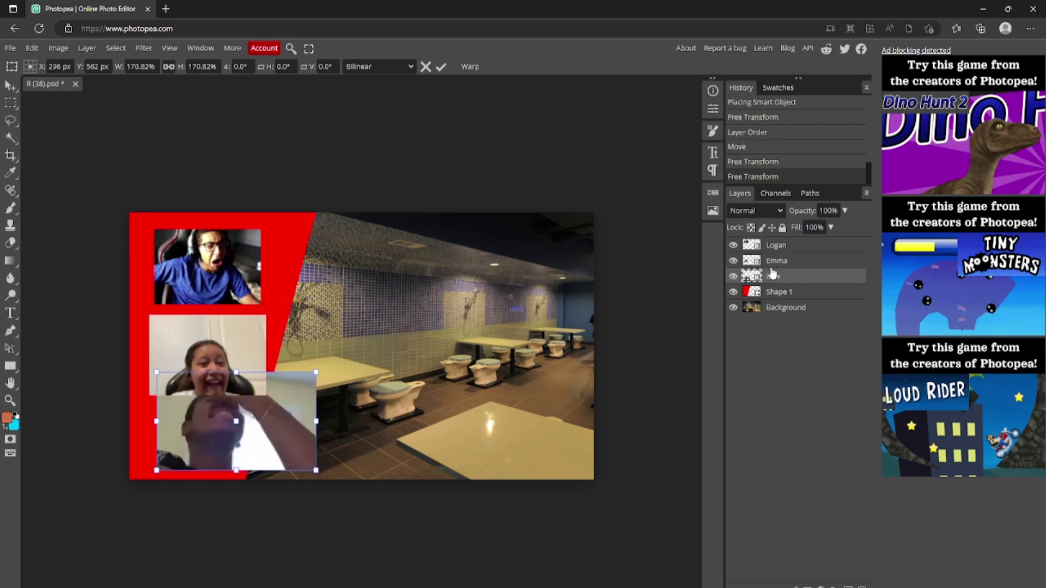
- Reposition the three webcam pictures over the red shape so they form a column without overlapping one another
click(774, 261)
drag(229, 363, 242, 355)
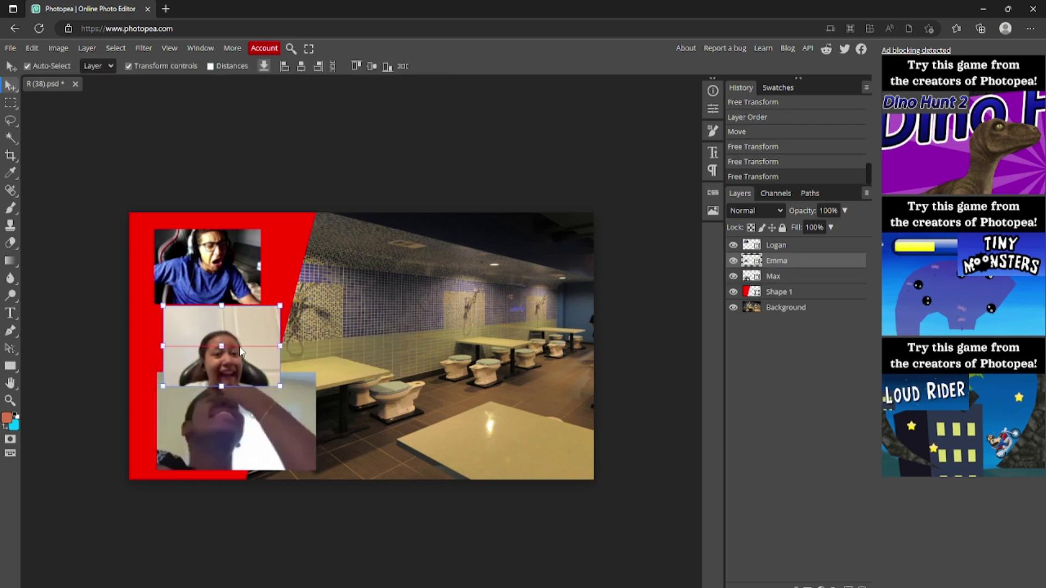
click(782, 277)
drag(291, 412, 269, 422)
click(774, 248)
mouse_move(218, 286)
mouse_down()
mouse_move(231, 278)
mouse_move(216, 273)
mouse_up()
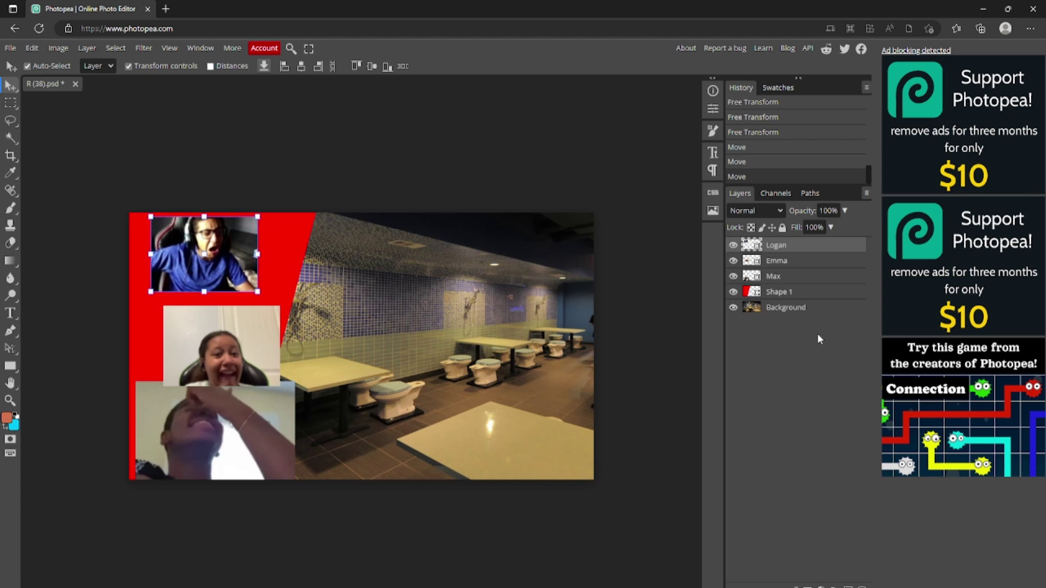
click(773, 261)
drag(256, 340, 247, 328)
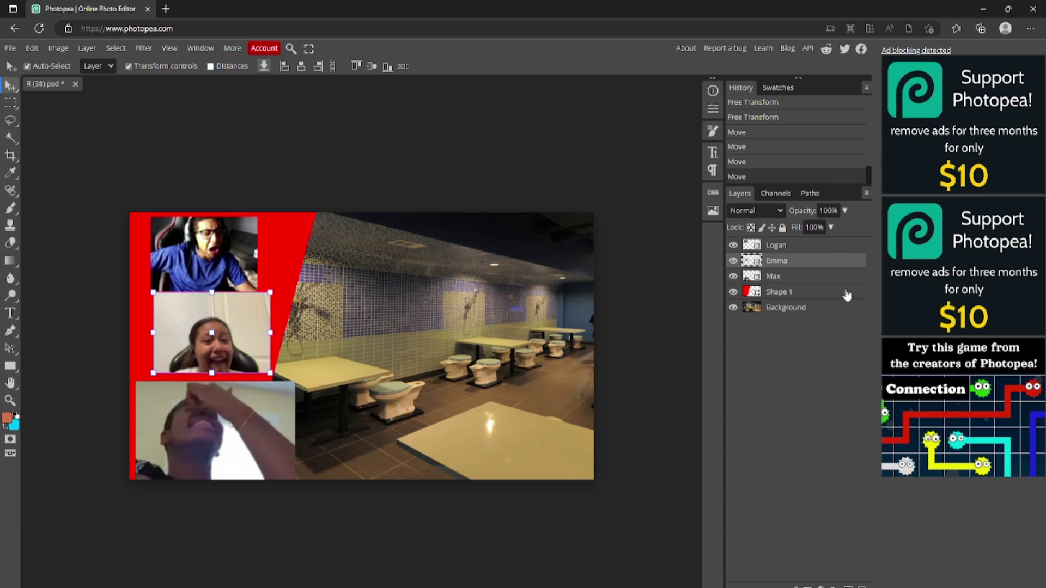
- Try to trace the person in the topmost webcam picture with the Magnetic Lasso on that picture's layer
click(780, 251)
key(l)
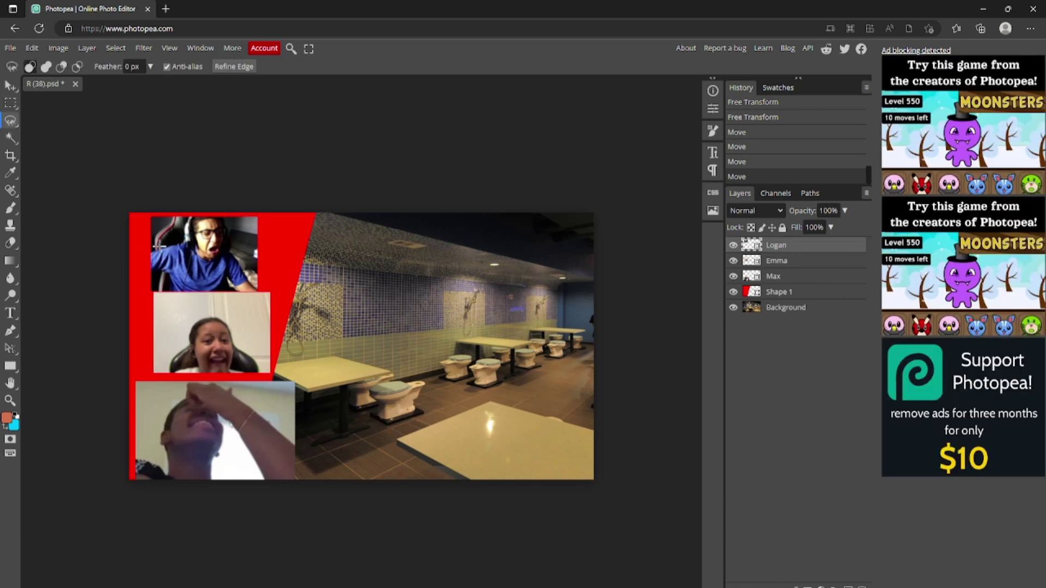
click(12, 122)
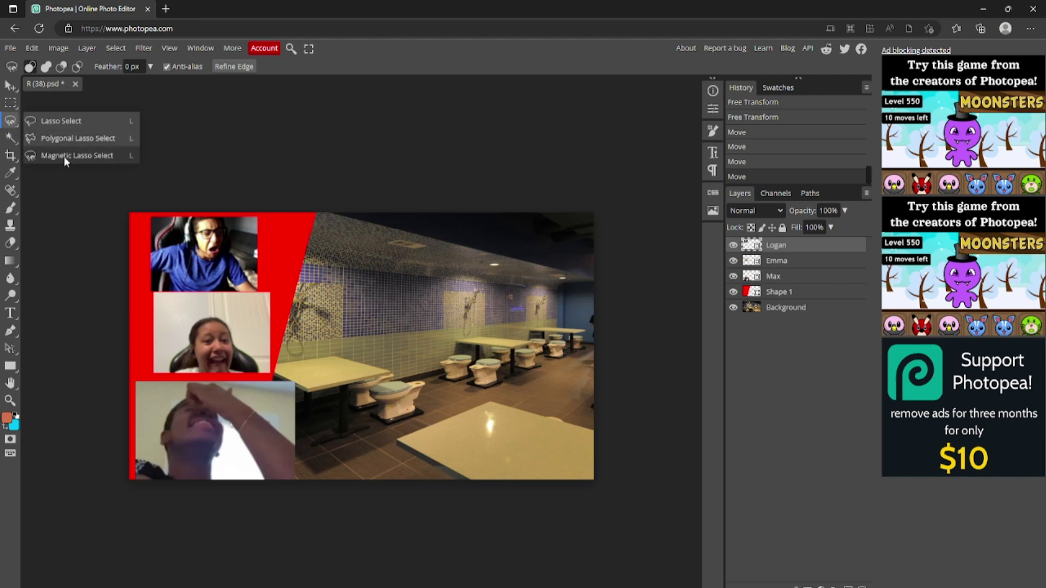
click(155, 251)
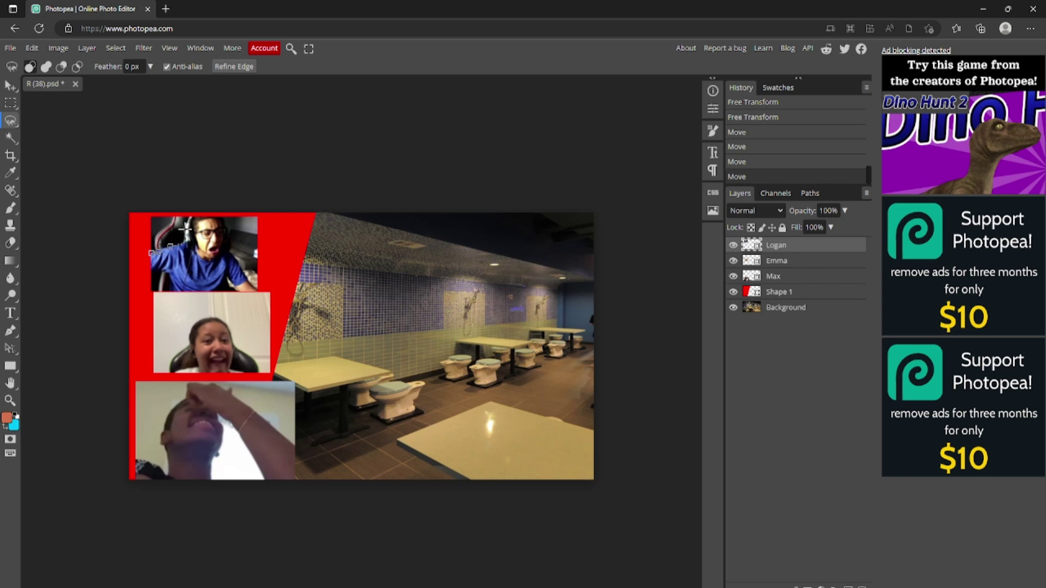
click(186, 238)
right_click(199, 214)
key(Escape)
right_click(13, 123)
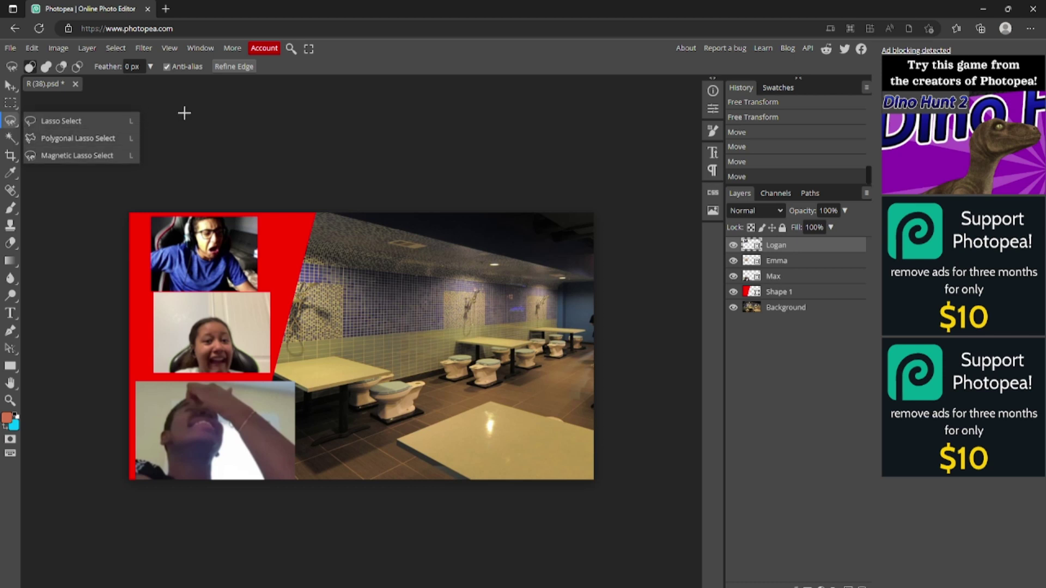
click(184, 212)
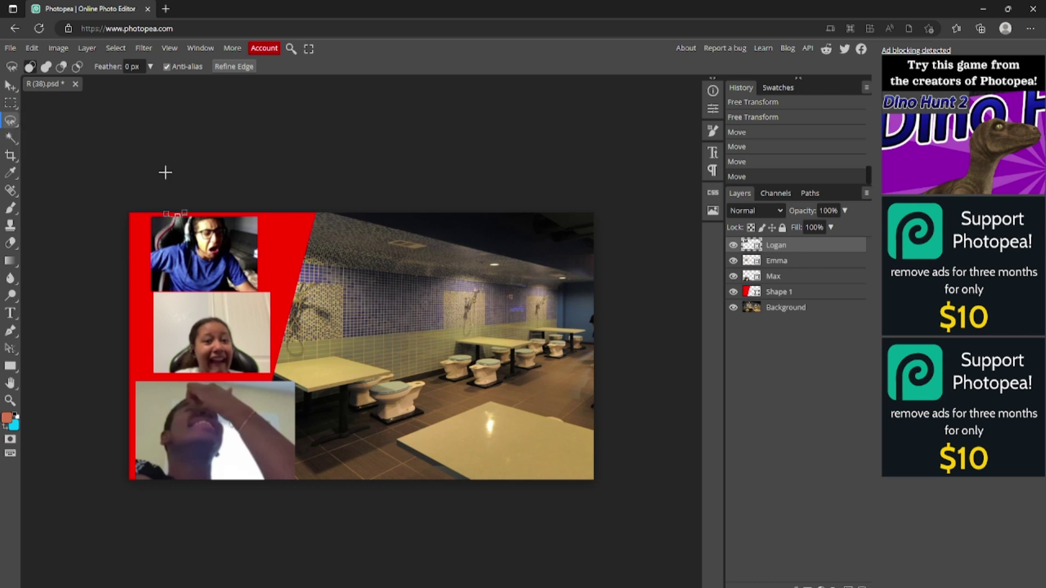
right_click(12, 121)
click(54, 119)
mouse_move(59, 126)
mouse_down()
mouse_move(92, 144)
mouse_move(69, 164)
mouse_up()
click(54, 168)
- Trace the person in the topmost webcam picture with the Magnetic Lasso and close the outline into a selection
right_click(12, 121)
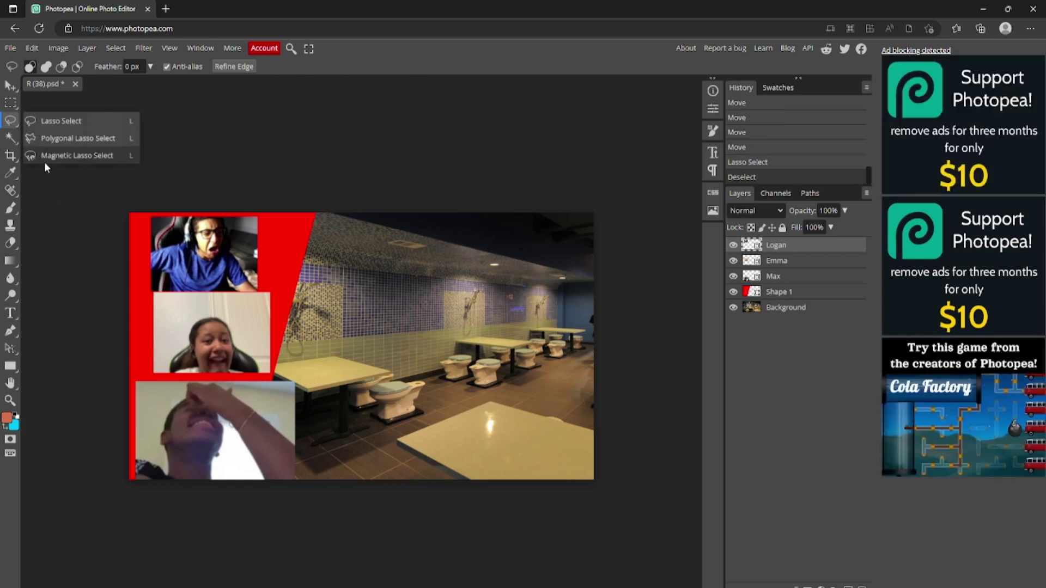
click(45, 163)
click(150, 253)
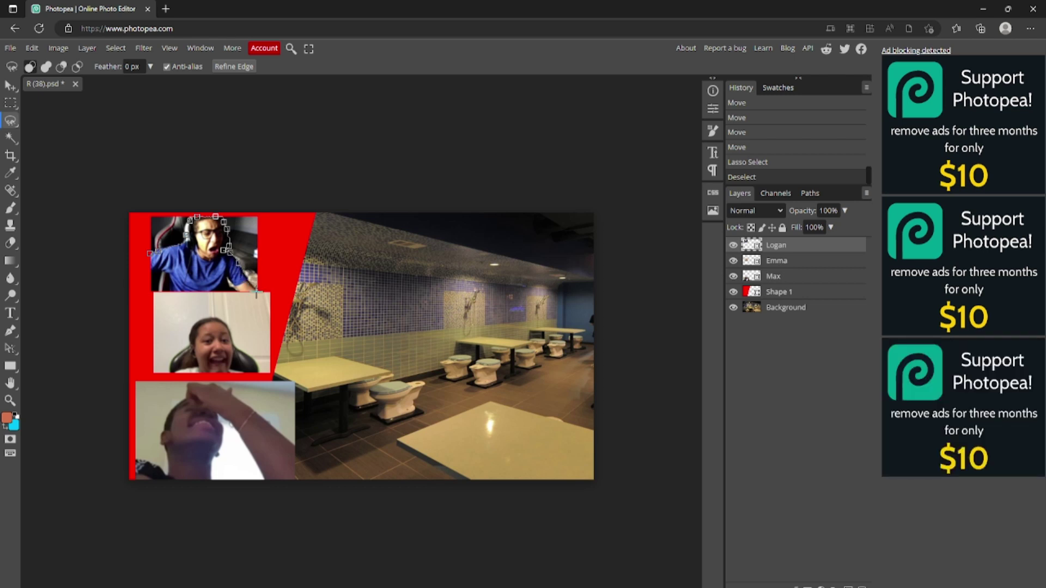
click(222, 293)
click(195, 292)
click(150, 287)
click(150, 253)
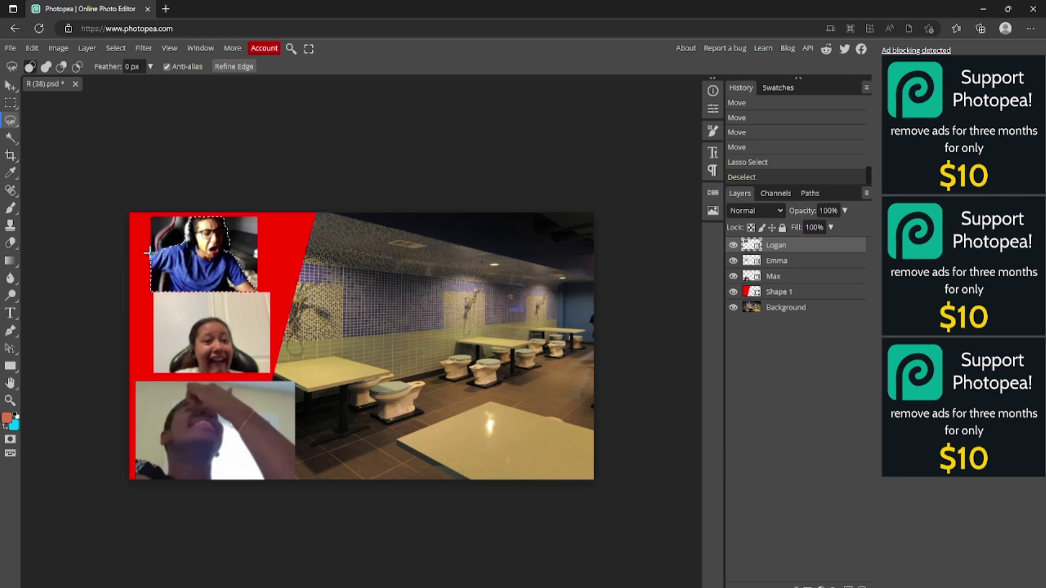
- Copy the selected person to a separate layer and delete the original topmost webcam picture layer
right_click(207, 264)
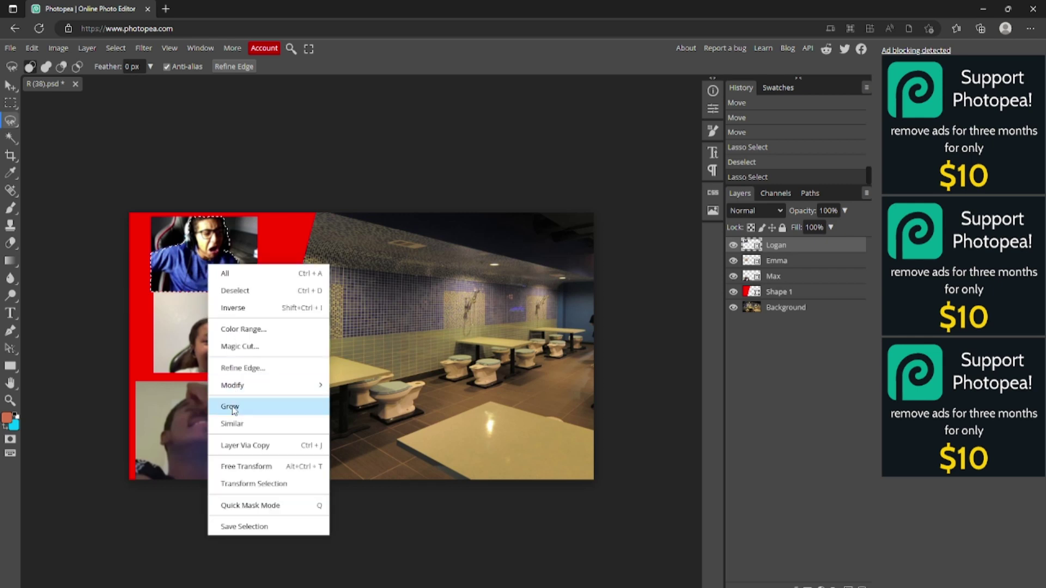
click(245, 445)
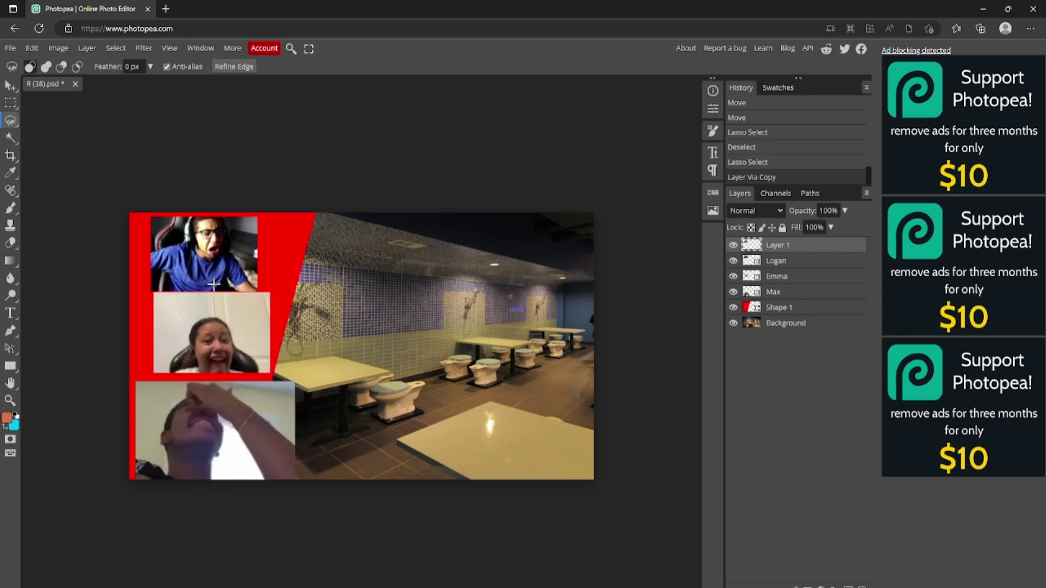
click(10, 86)
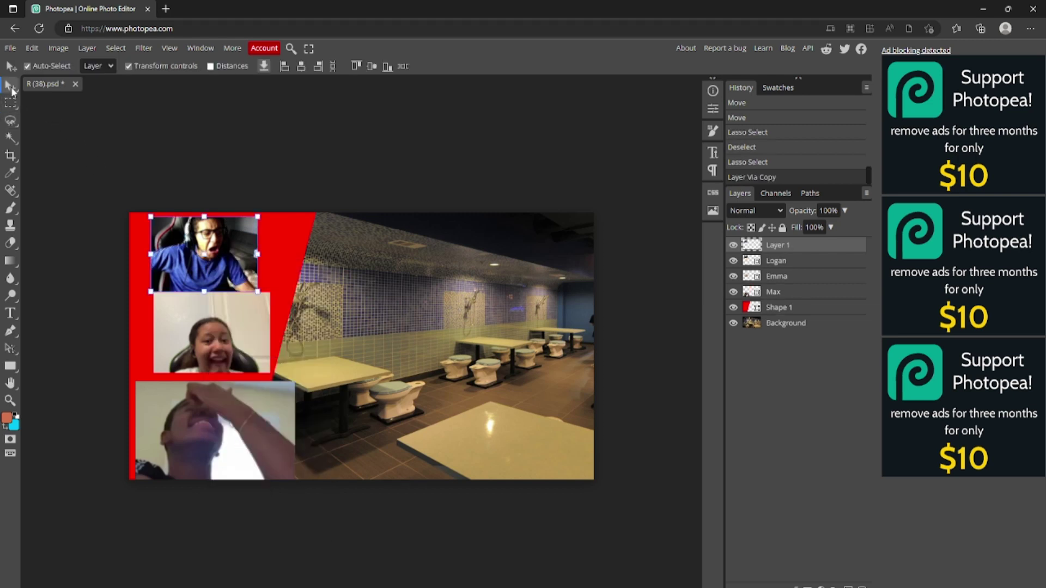
click(776, 262)
right_click(778, 264)
click(784, 348)
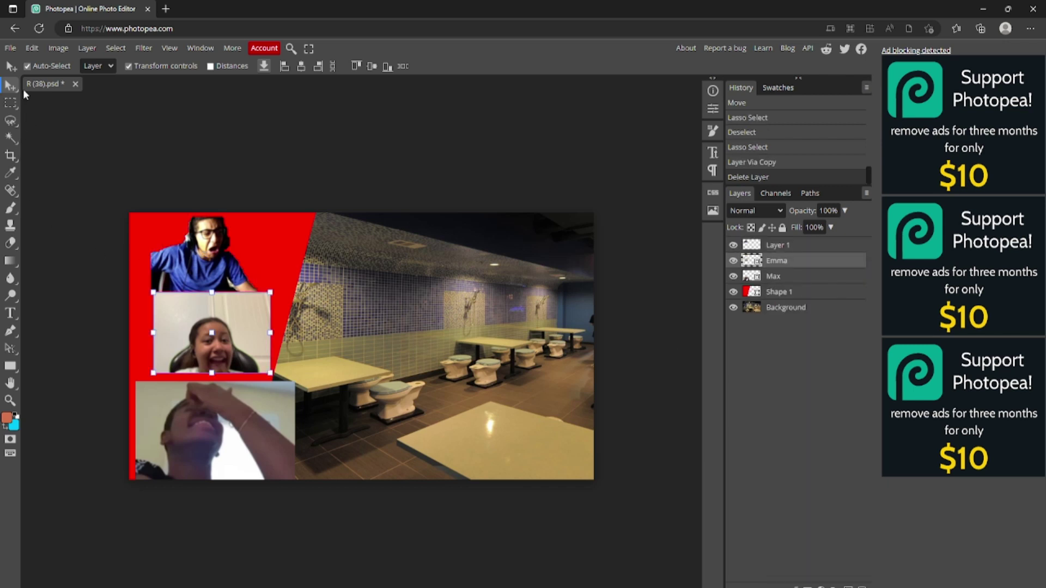
- Outline the leftover chair area below the cut-out person's outstretched arm with the Magnetic Lasso and clear it from Layer 1
click(12, 121)
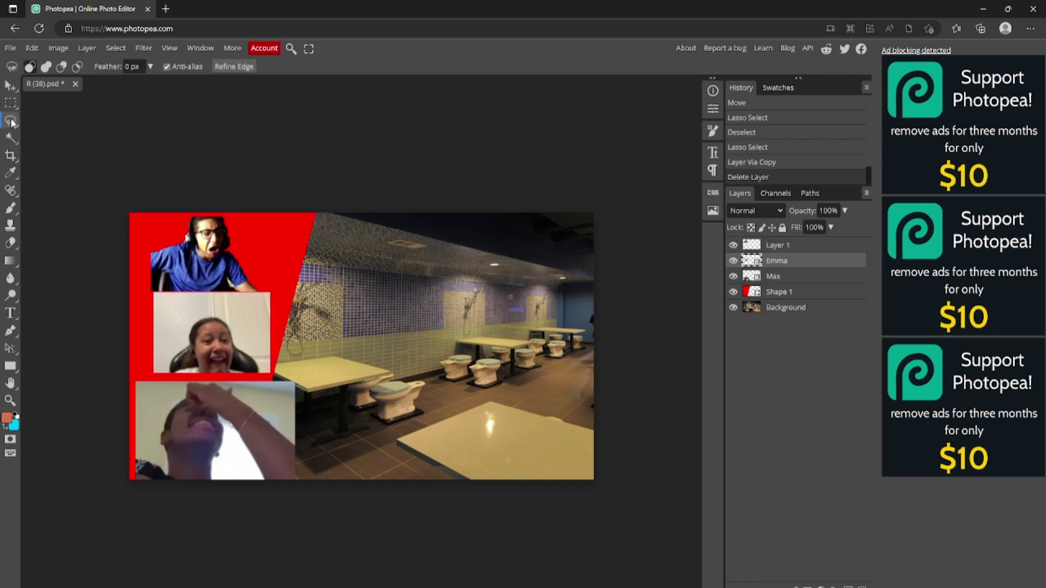
right_click(11, 121)
click(42, 158)
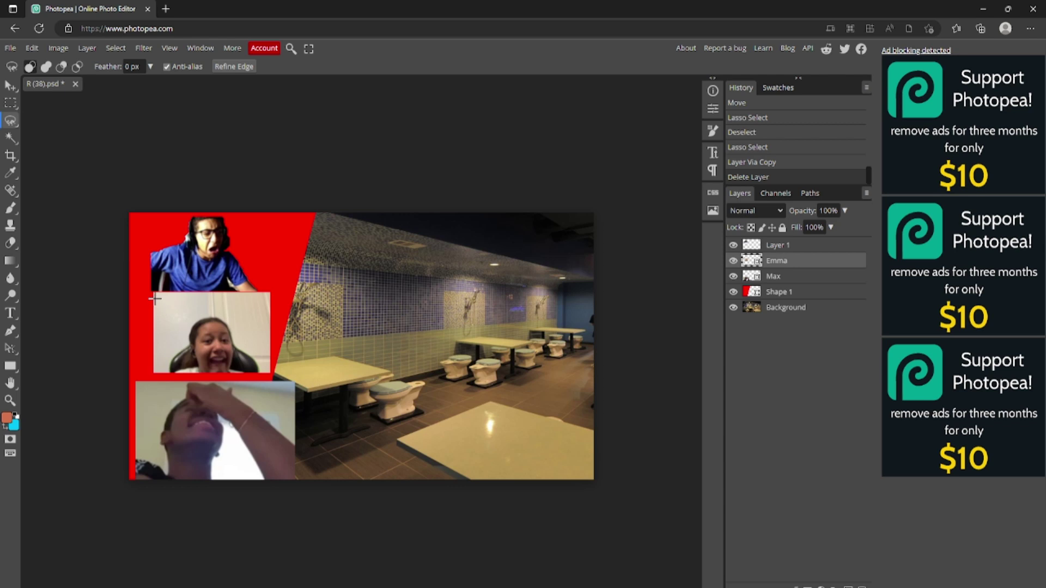
click(151, 270)
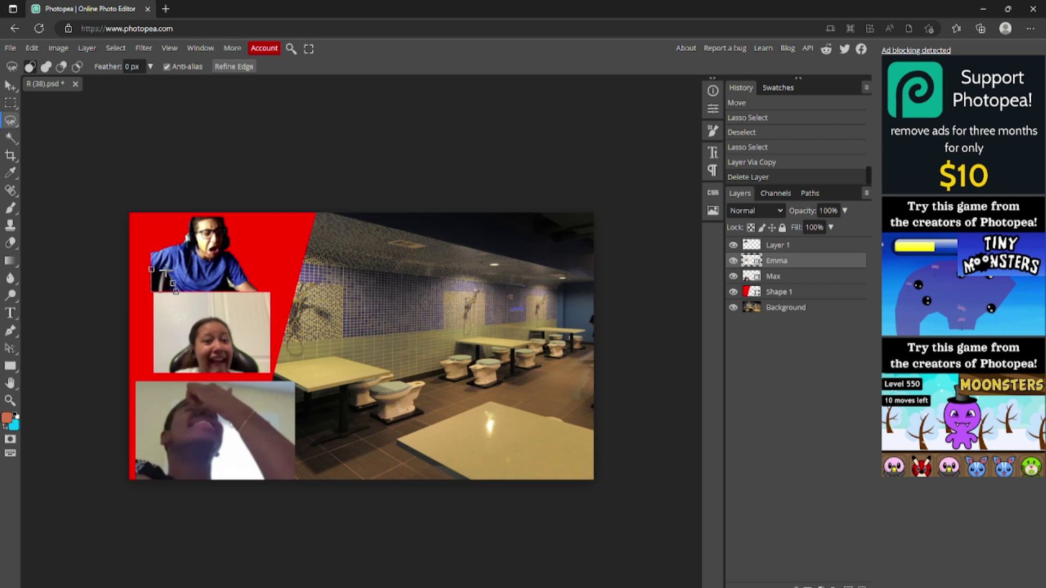
click(155, 269)
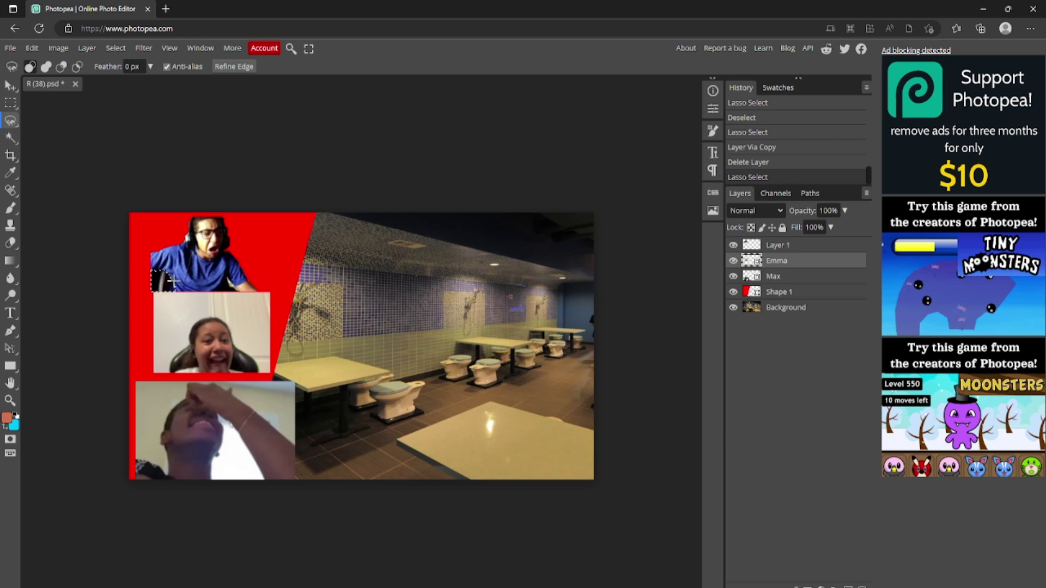
key(Delete)
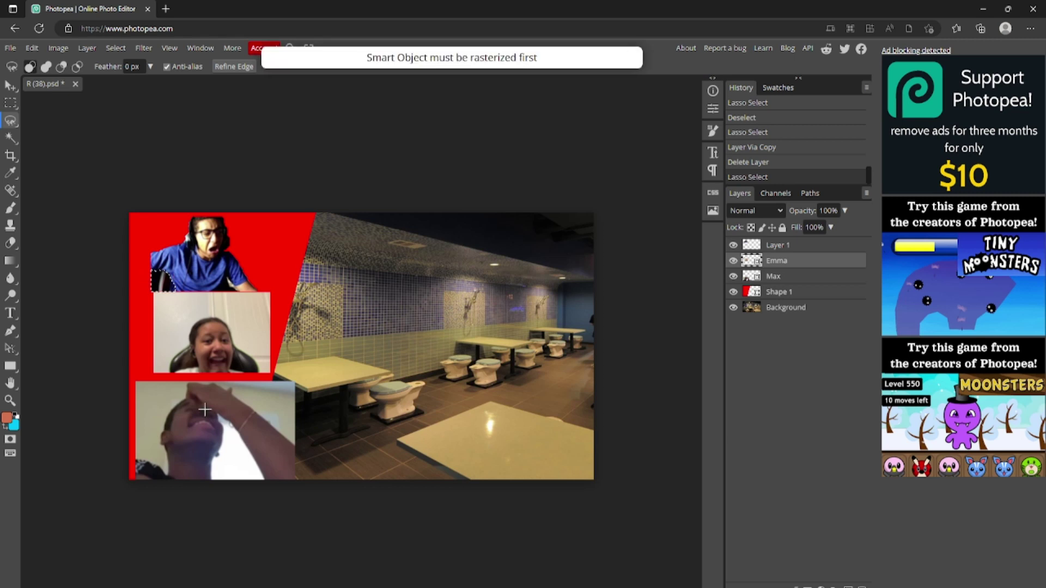
click(772, 246)
key(Delete)
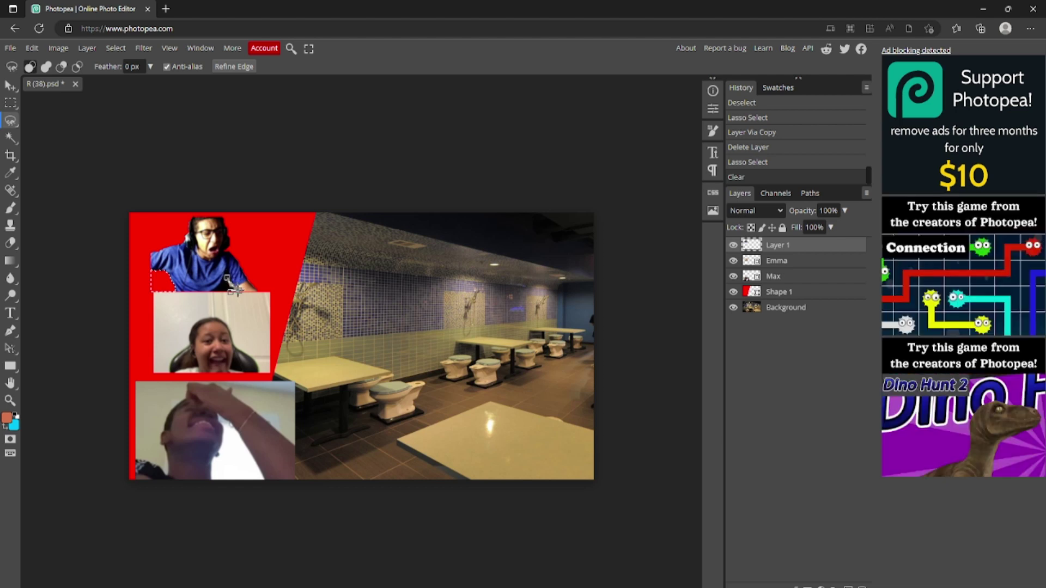
- Outline the small leftover patch beside the cut-out's other arm with the Magnetic Lasso, clear it from Layer 1, and deselect
drag(229, 289, 231, 292)
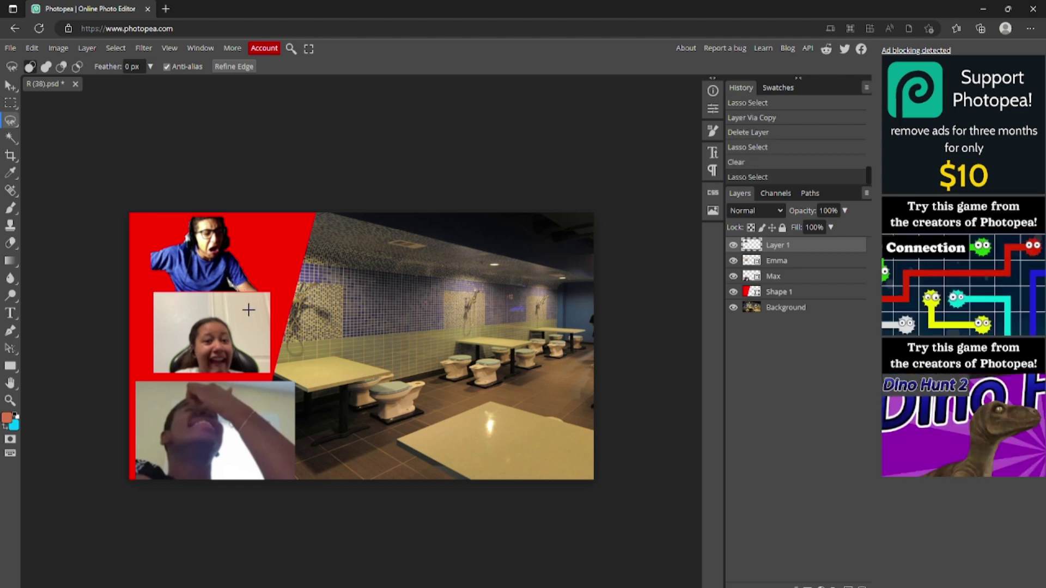
click(229, 288)
key(Delete)
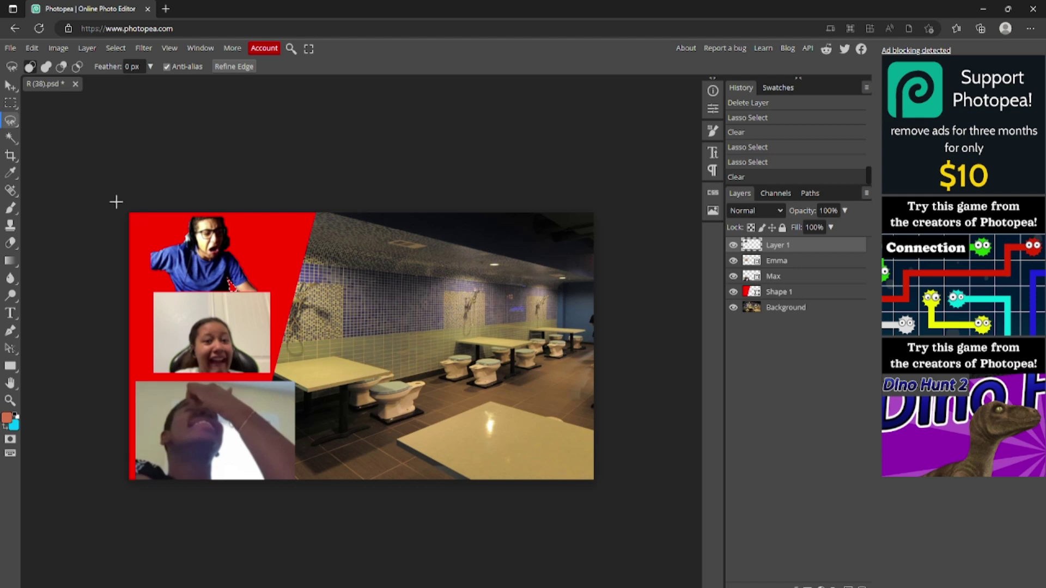
click(11, 85)
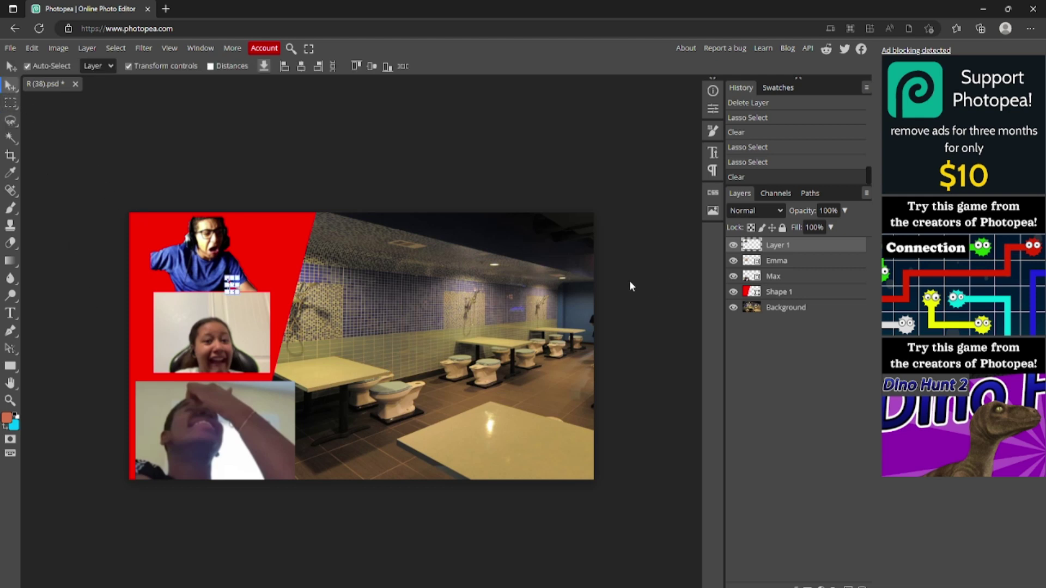
click(13, 124)
click(82, 116)
click(56, 186)
- Nudge the cut-out person slightly toward the slanted edge of the red shape and scale it to 101.02%
click(11, 85)
drag(194, 274, 201, 273)
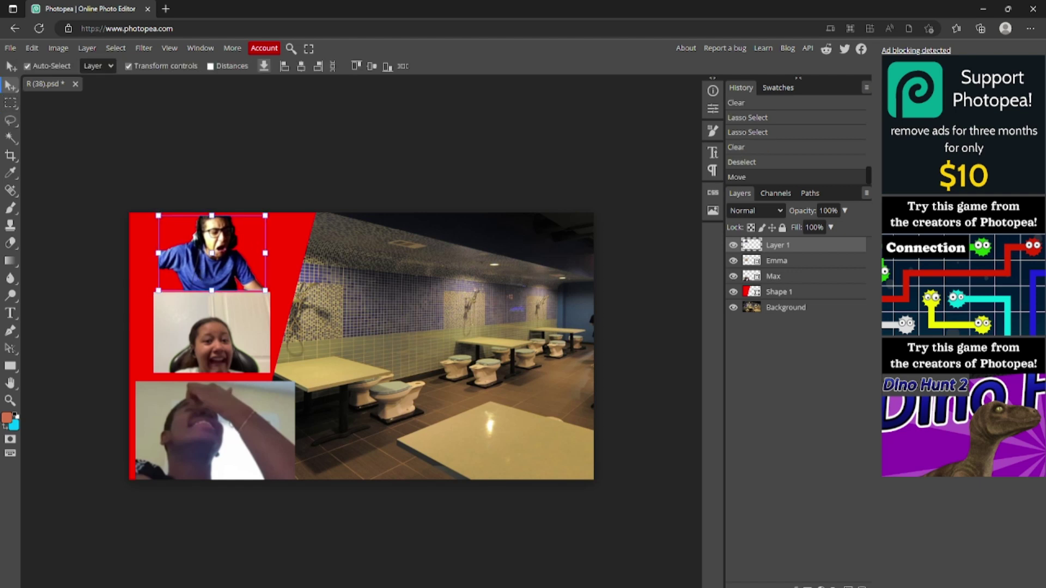
drag(265, 291, 267, 292)
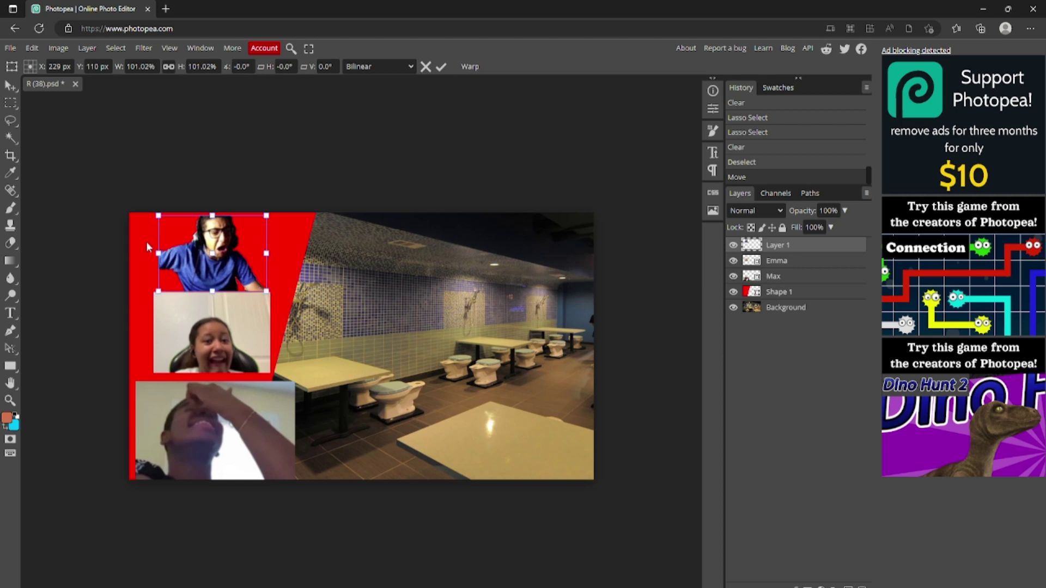
click(441, 66)
- Add an Outer Glow to the cut-out's layer with Normal blending, 100% opacity and the purple colour 9600ff
right_click(757, 245)
click(787, 257)
drag(145, 132, 393, 165)
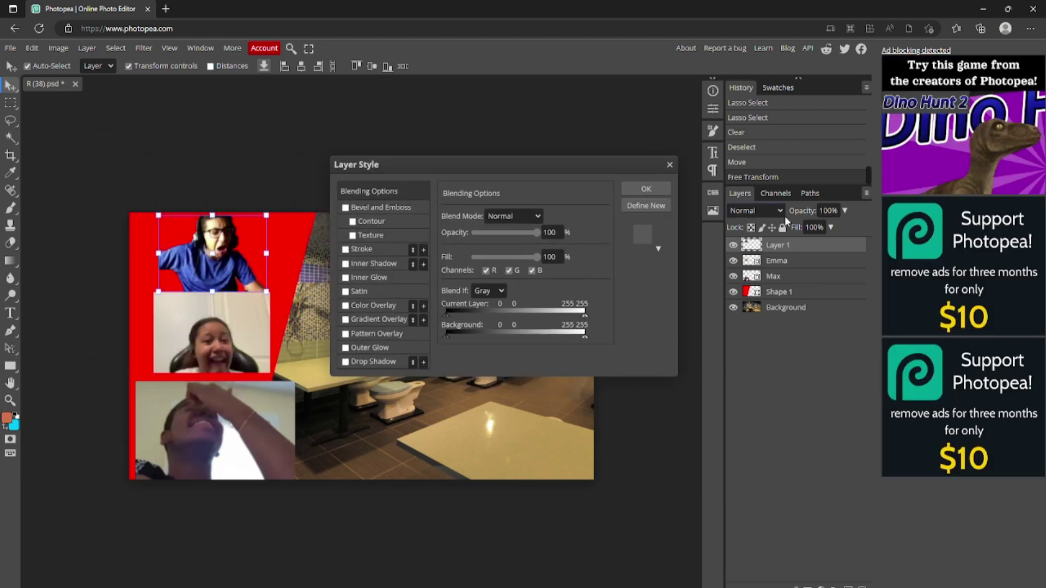
click(346, 348)
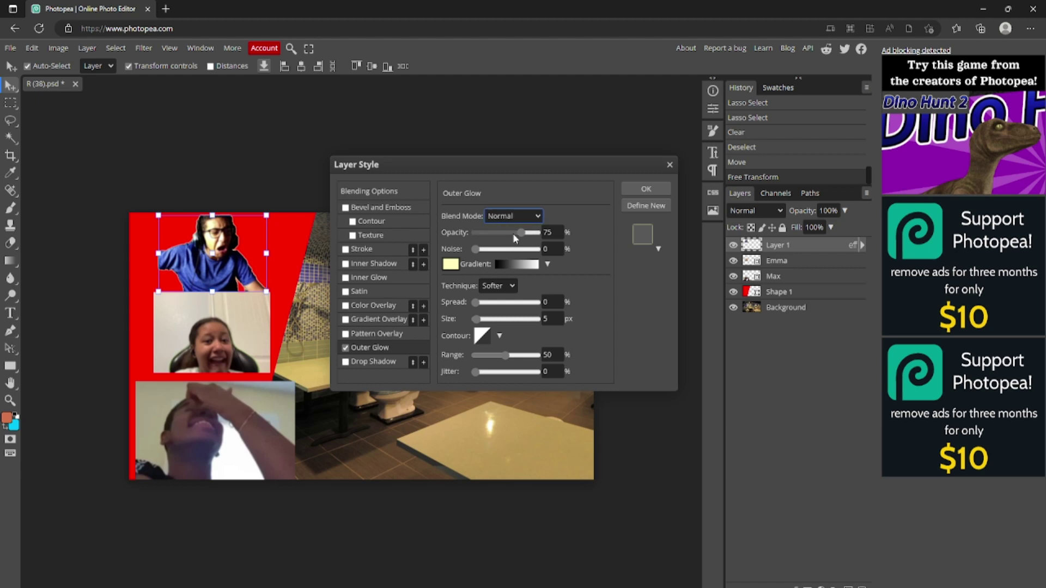
drag(518, 233, 561, 234)
click(449, 264)
drag(210, 128, 450, 142)
drag(461, 200, 514, 121)
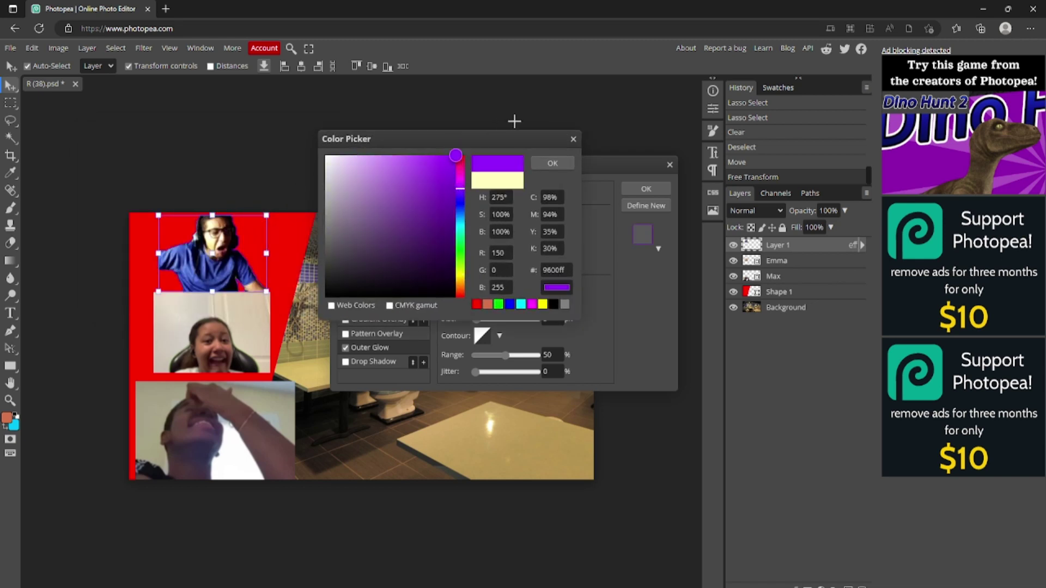
click(555, 164)
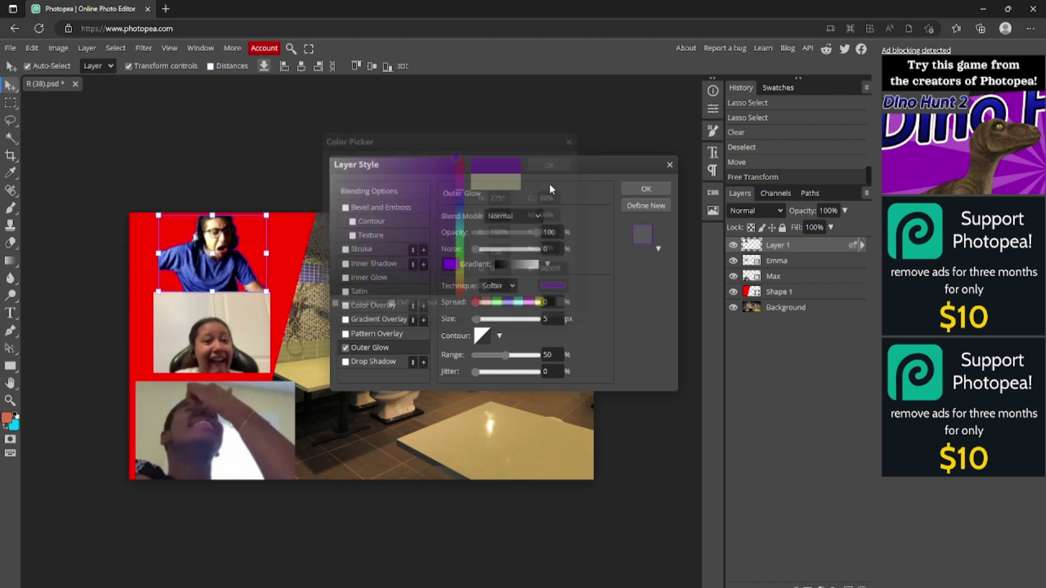
- Set the outer glow's spread to 100% and its size to 8 px, then apply the layer style
click(491, 286)
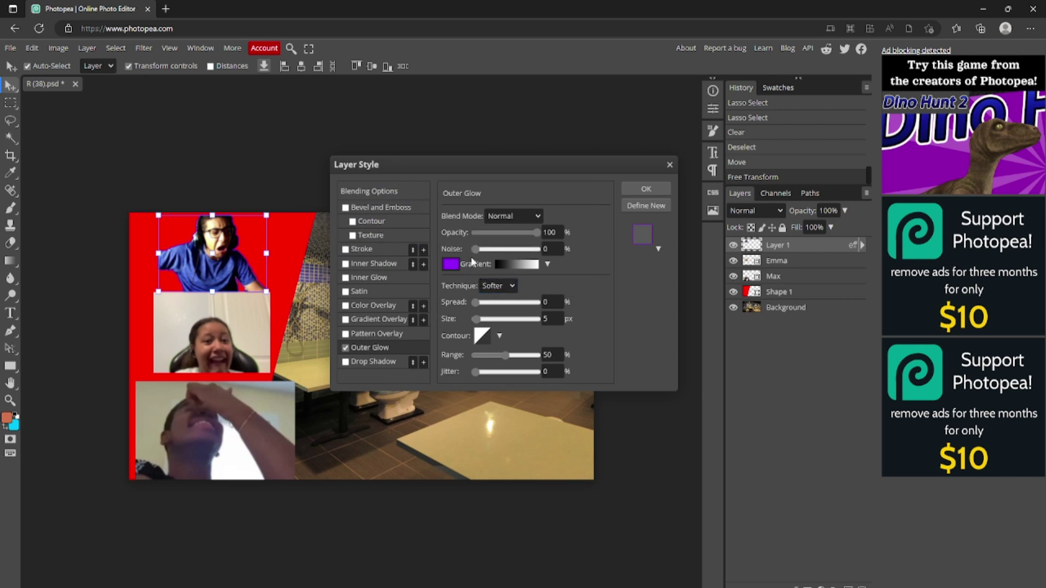
drag(474, 301, 553, 307)
drag(476, 319, 480, 320)
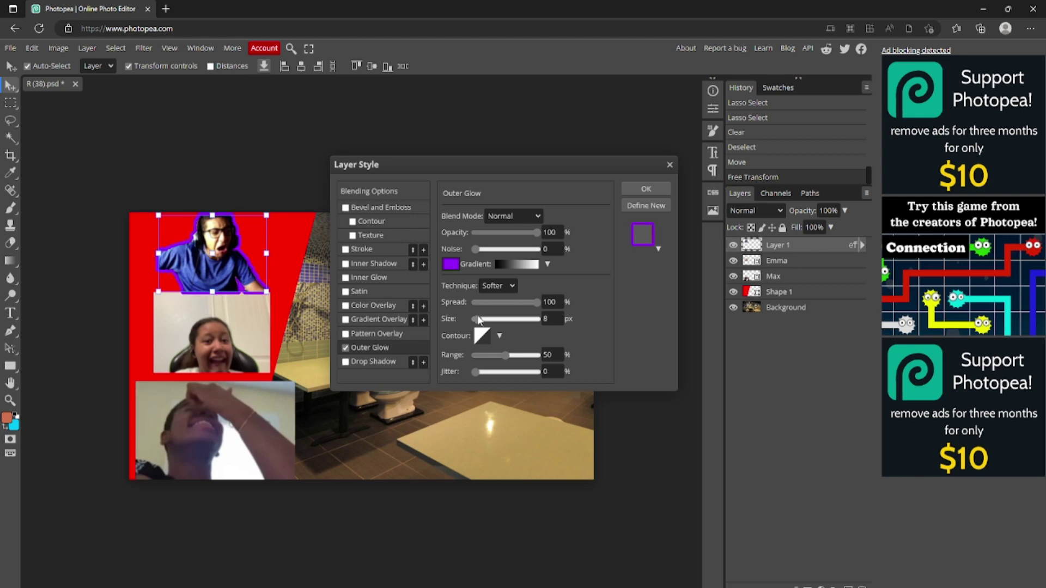
click(640, 189)
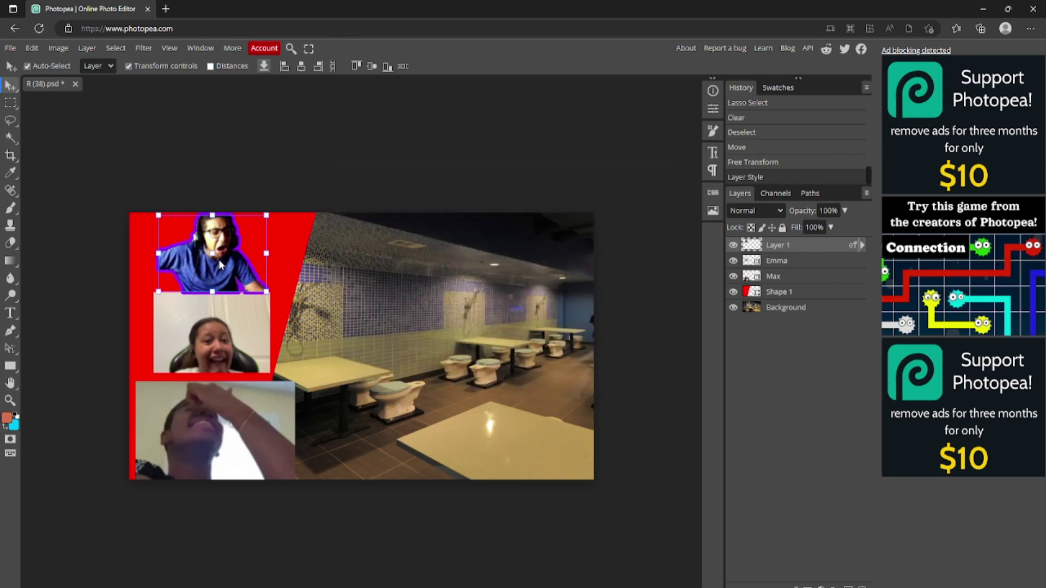
click(238, 159)
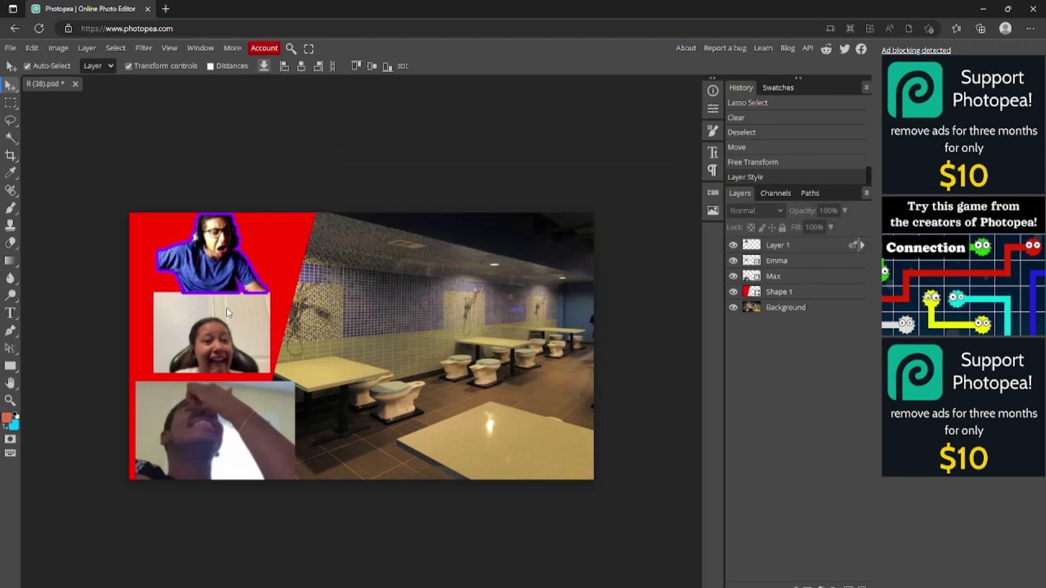
- Scale the glowing cut-out person up to 118.18% at the upper part of the red shape
click(232, 280)
mouse_move(269, 294)
mouse_down()
mouse_move(300, 314)
mouse_move(252, 299)
mouse_up()
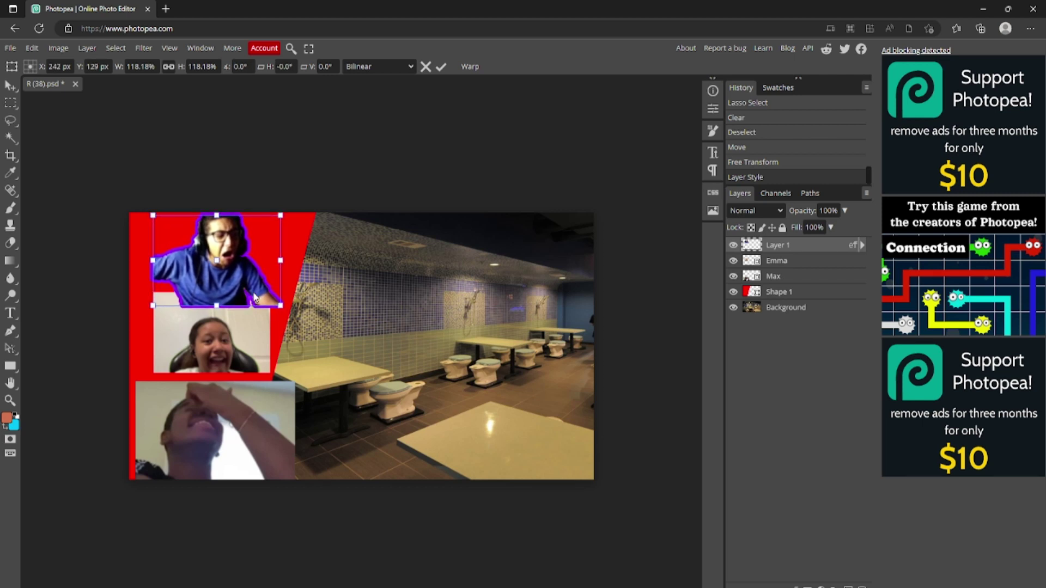
click(439, 66)
click(434, 153)
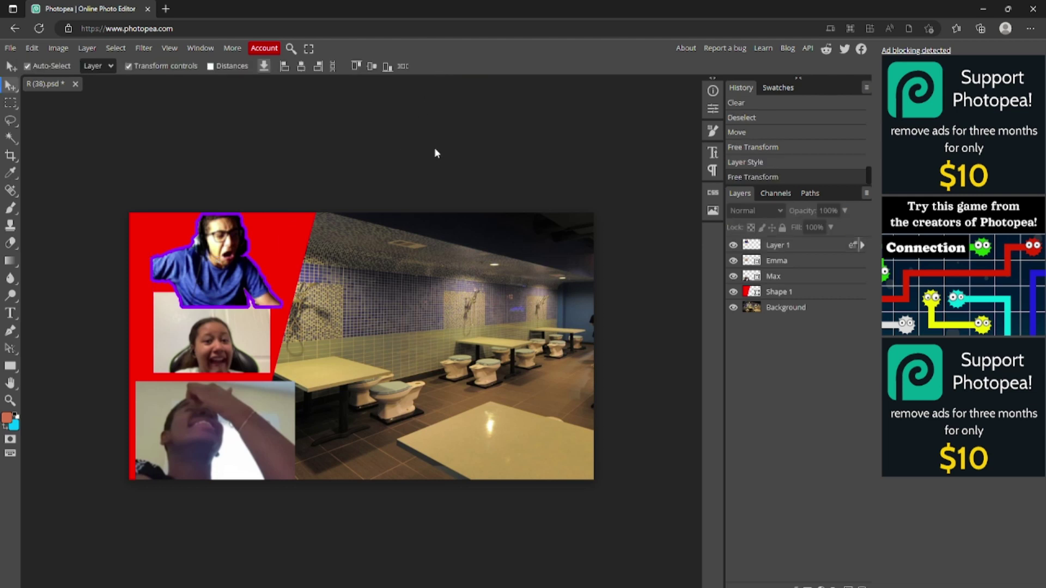
- Rotate the glowing cut-out person clockwise by 3.9° and apply the transform
click(220, 263)
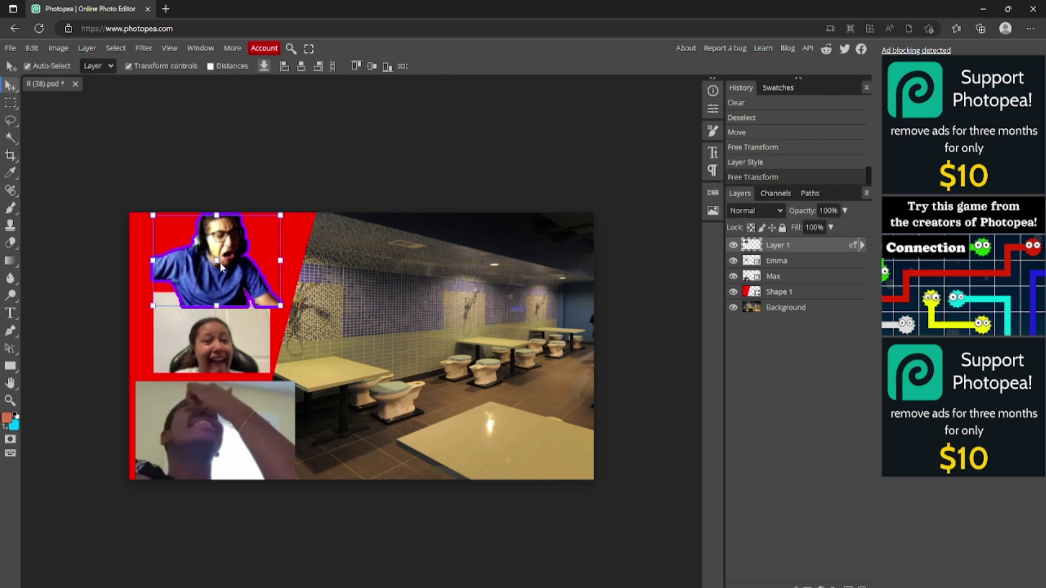
drag(286, 293, 282, 299)
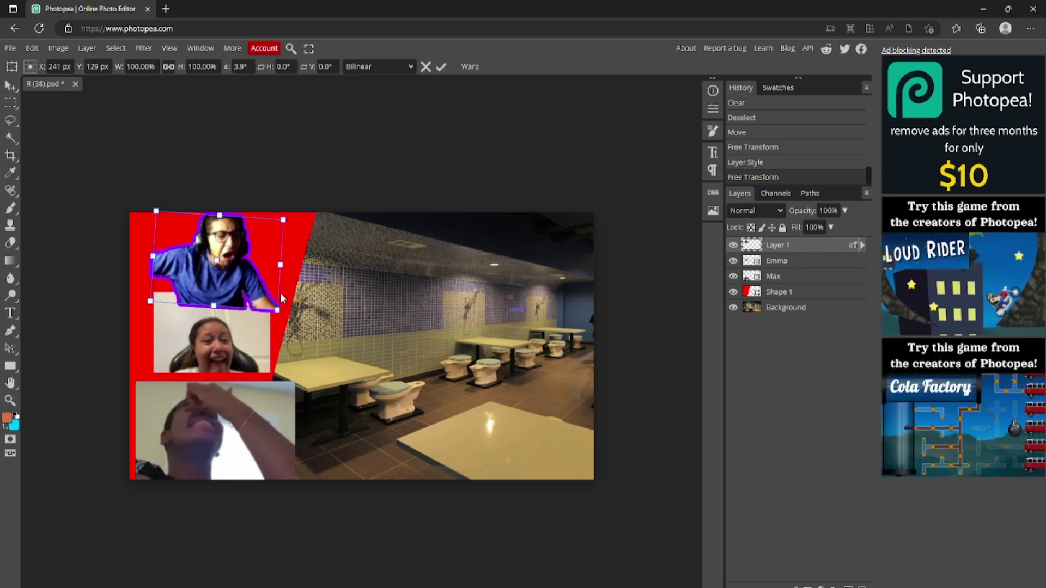
click(441, 66)
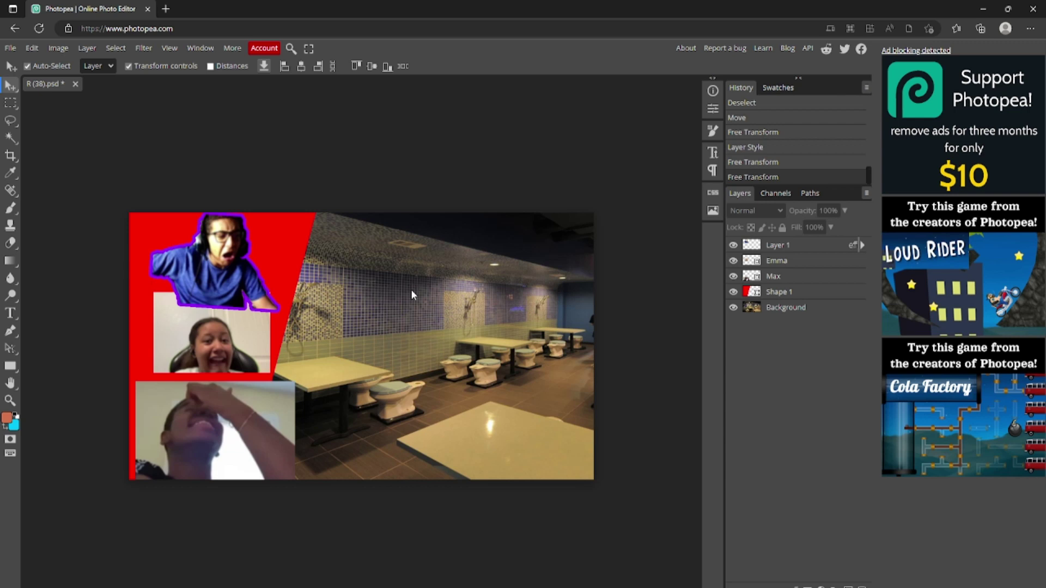
key(ctrl+minus)
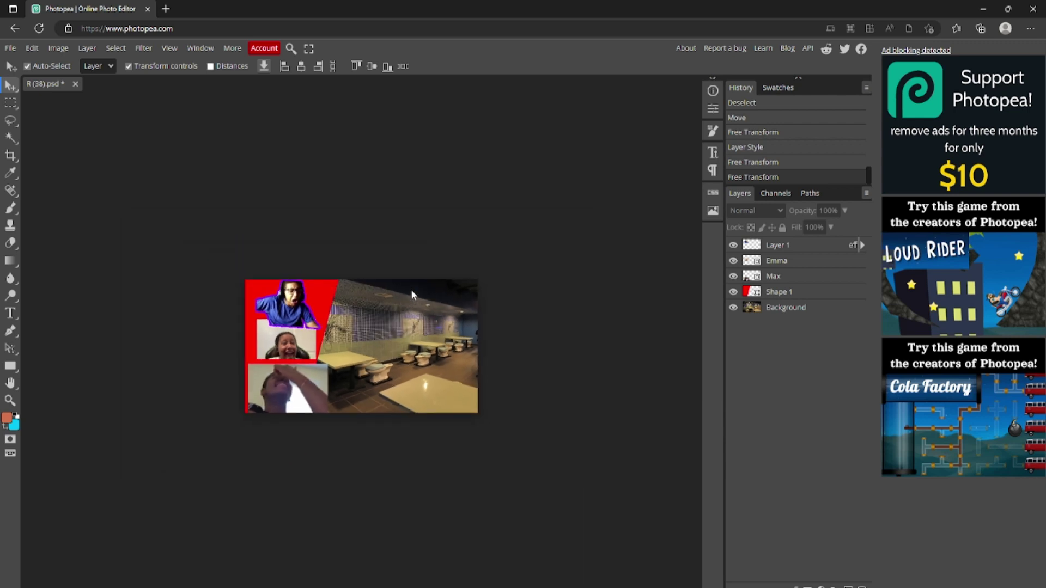
key(ctrl+plus)
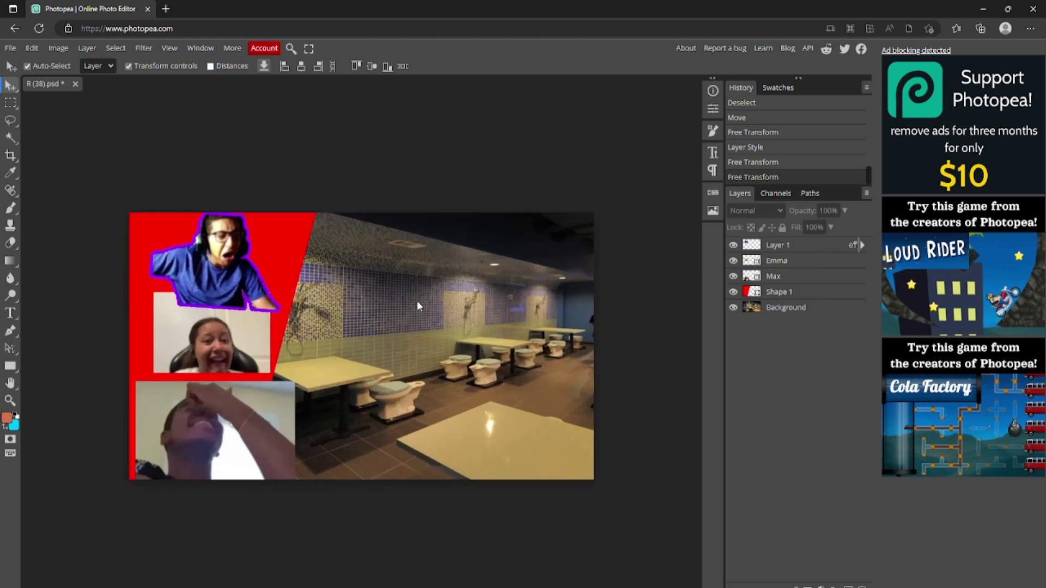
- Outline the person in the middle webcam picture with a closed lasso selection on that picture's layer
click(776, 262)
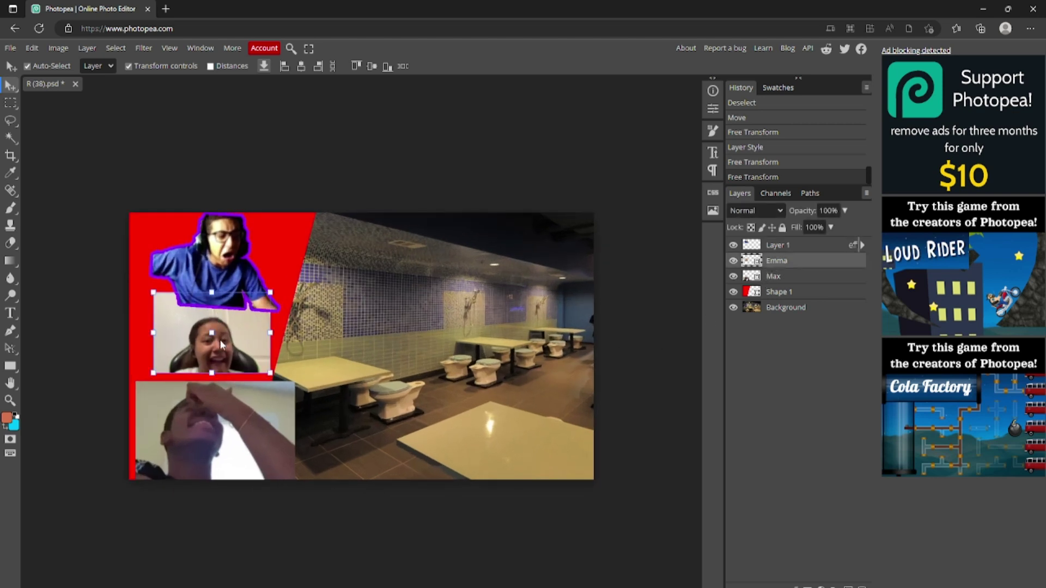
click(11, 127)
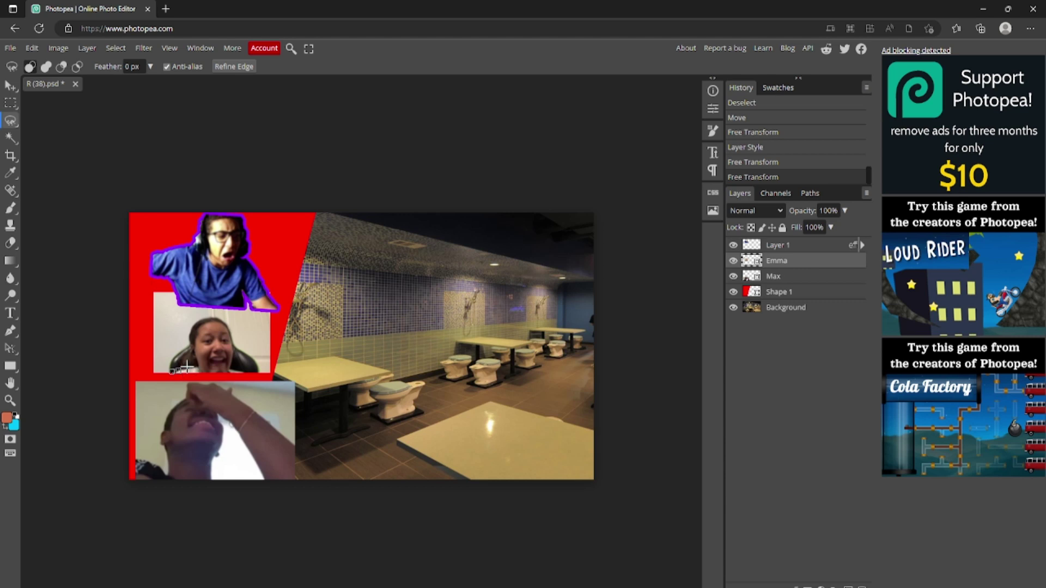
drag(186, 369, 197, 369)
mouse_move(197, 366)
mouse_down()
mouse_move(184, 359)
mouse_move(187, 338)
mouse_move(192, 323)
mouse_move(214, 315)
mouse_move(205, 315)
mouse_move(225, 319)
mouse_move(235, 349)
mouse_up()
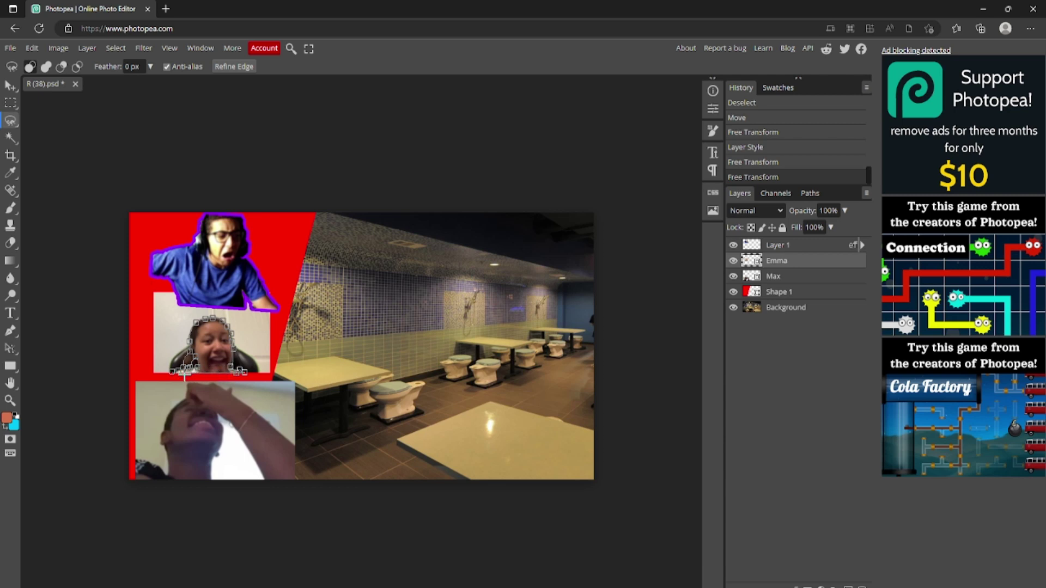
click(170, 373)
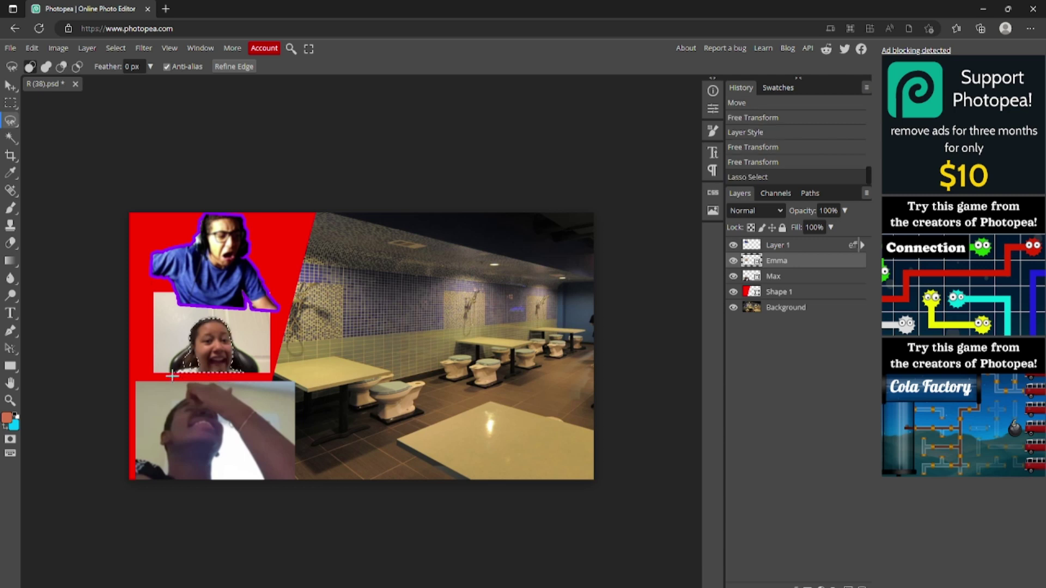
- Copy the selected middle person to a new layer and delete the original middle webcam picture's layer
right_click(218, 354)
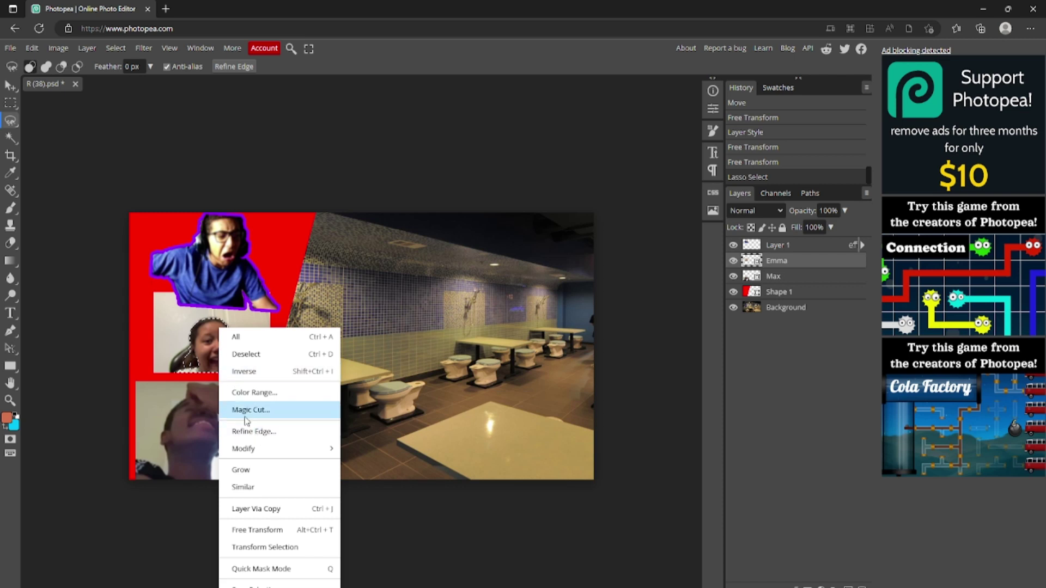
click(260, 510)
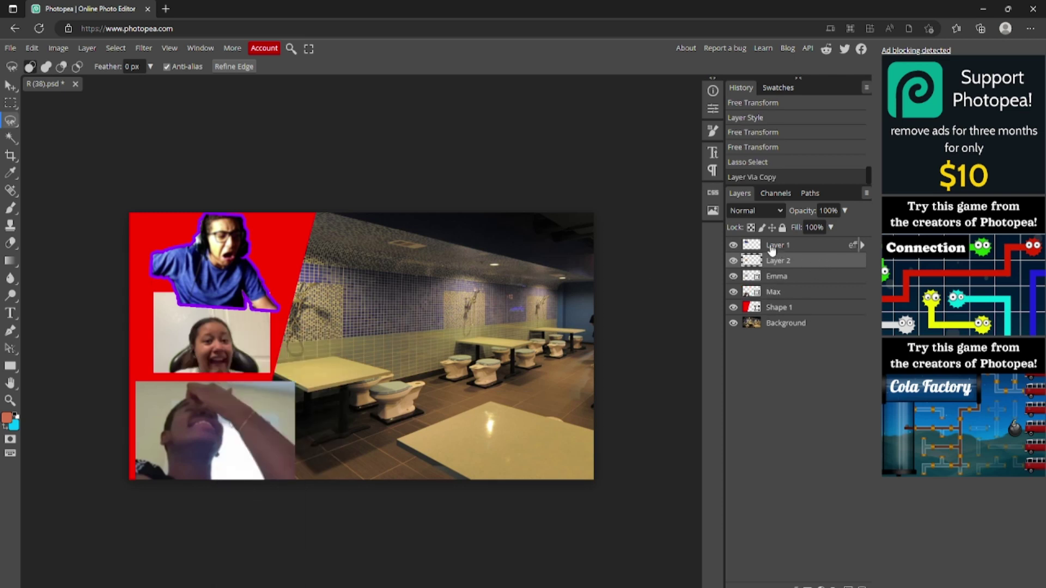
right_click(760, 275)
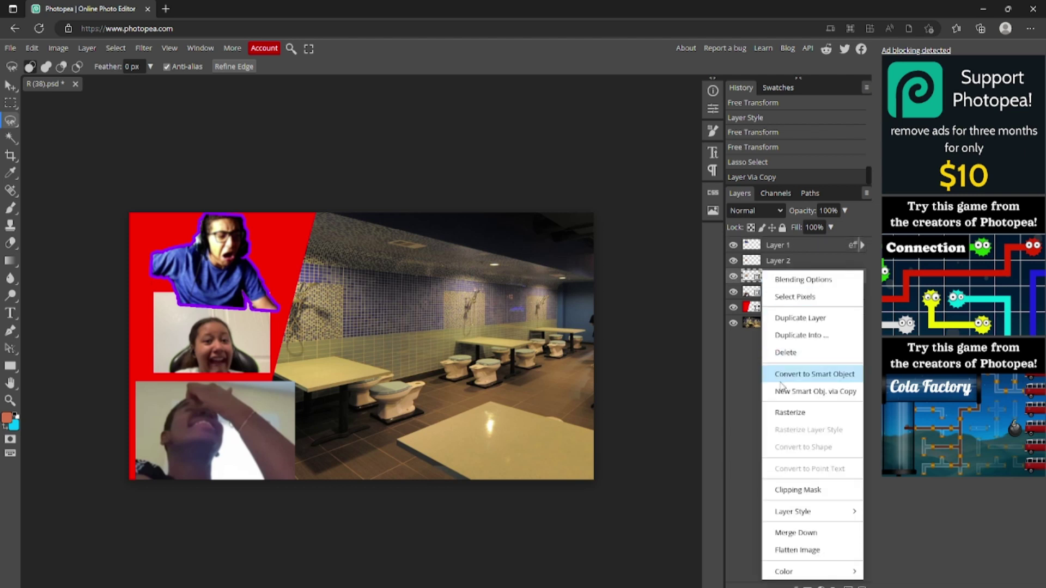
click(785, 353)
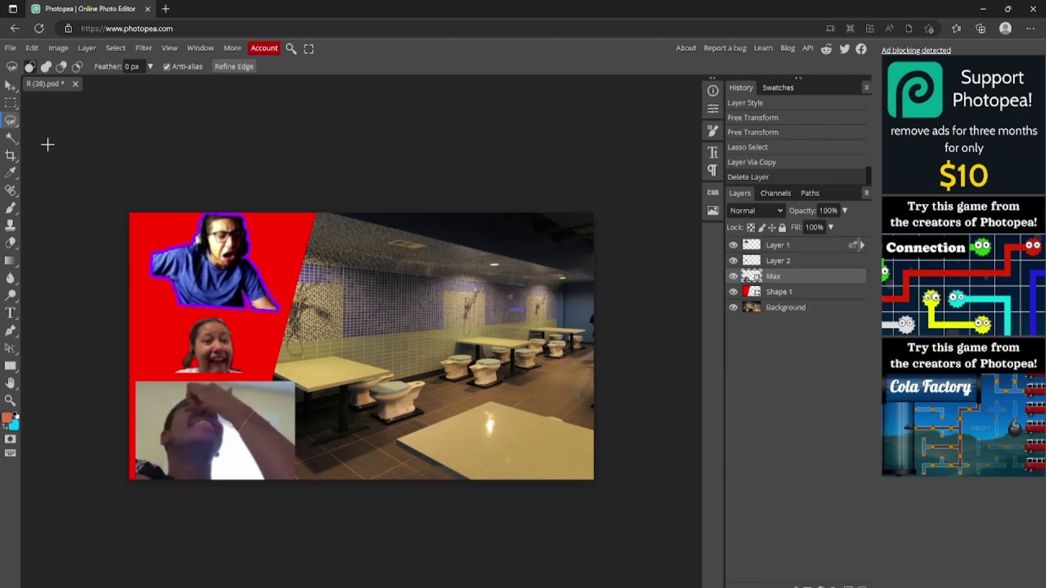
- Add an Outer Glow in cyan 00d8ff to the middle cut-out on Layer 2 and apply the layer style
click(9, 88)
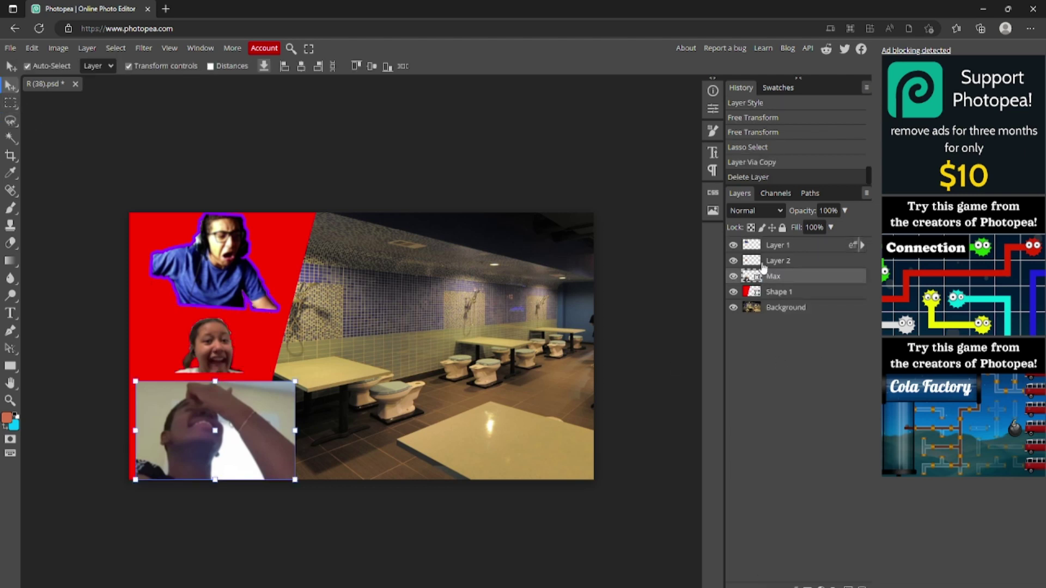
click(763, 262)
right_click(767, 264)
click(793, 275)
click(360, 350)
click(450, 264)
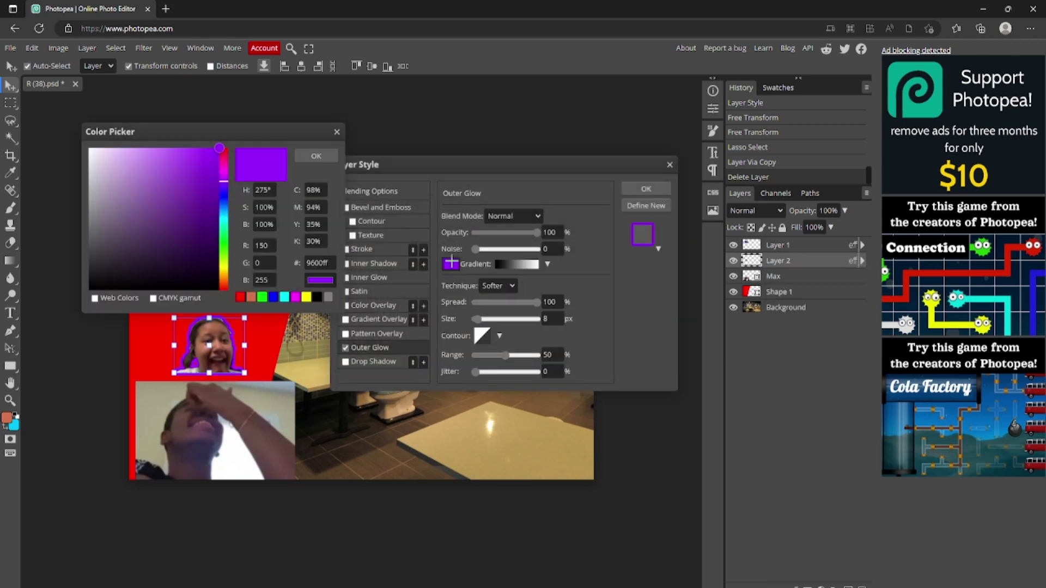
click(221, 216)
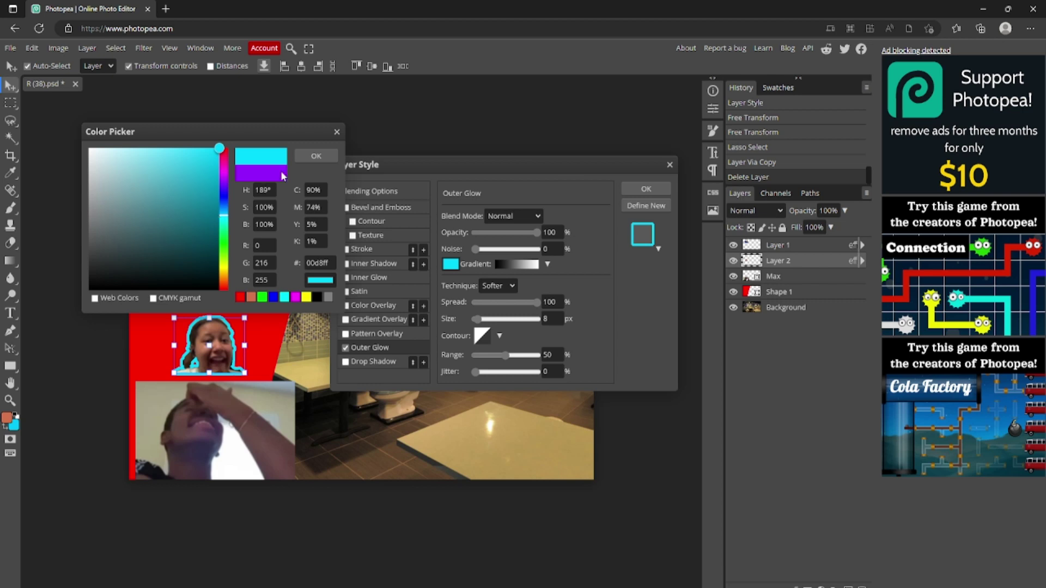
click(312, 158)
click(631, 190)
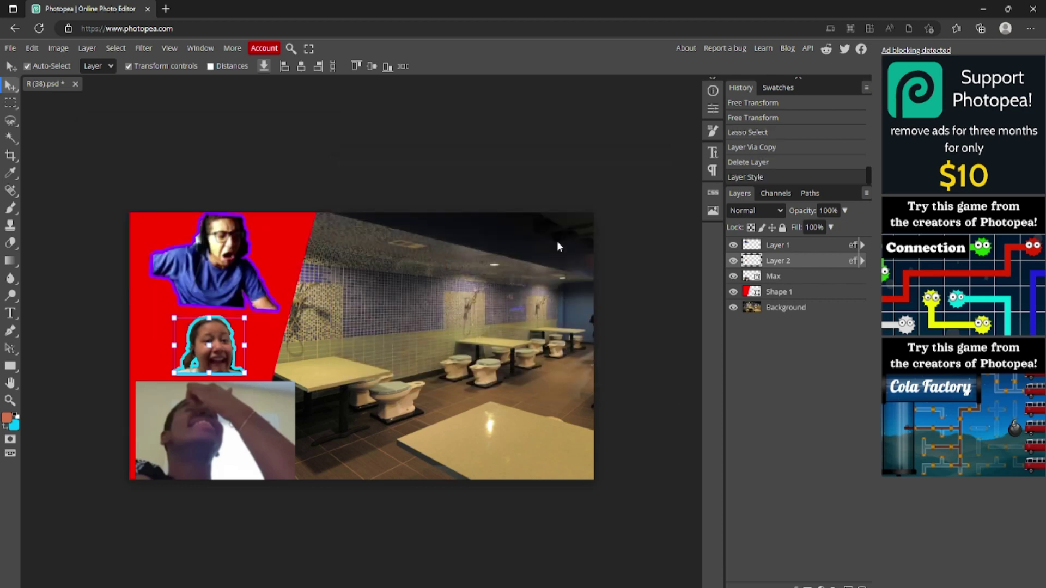
- Scale the middle cut-out up to 142.78%, rotate it clockwise by 8.7° and apply the transform
drag(246, 375, 201, 360)
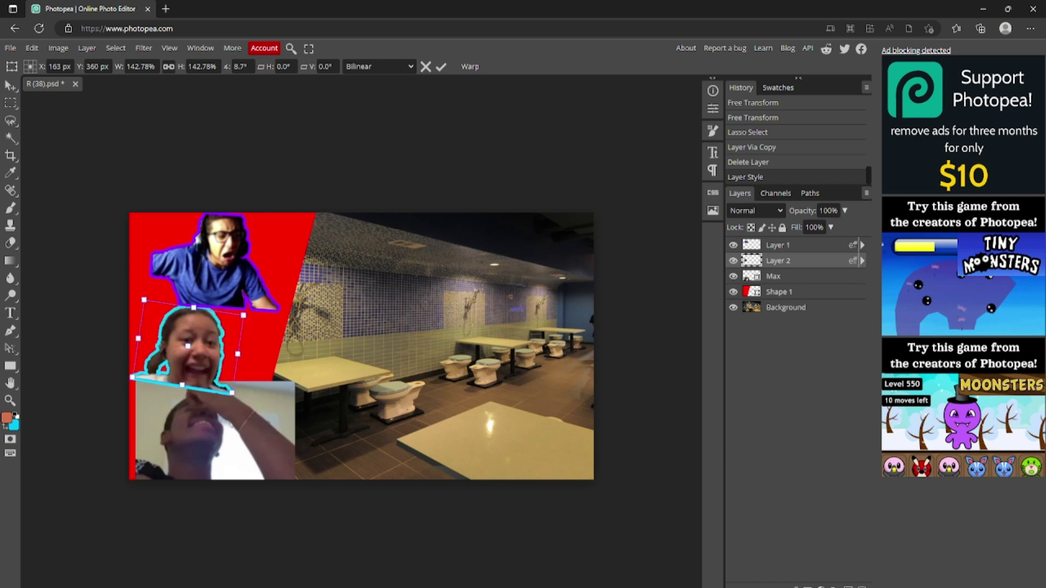
click(442, 70)
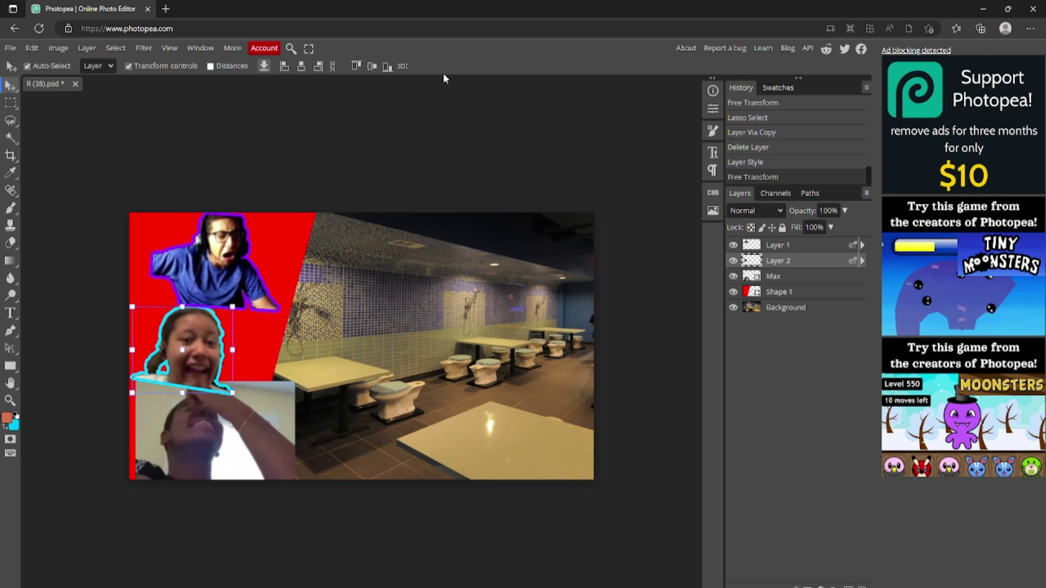
click(378, 152)
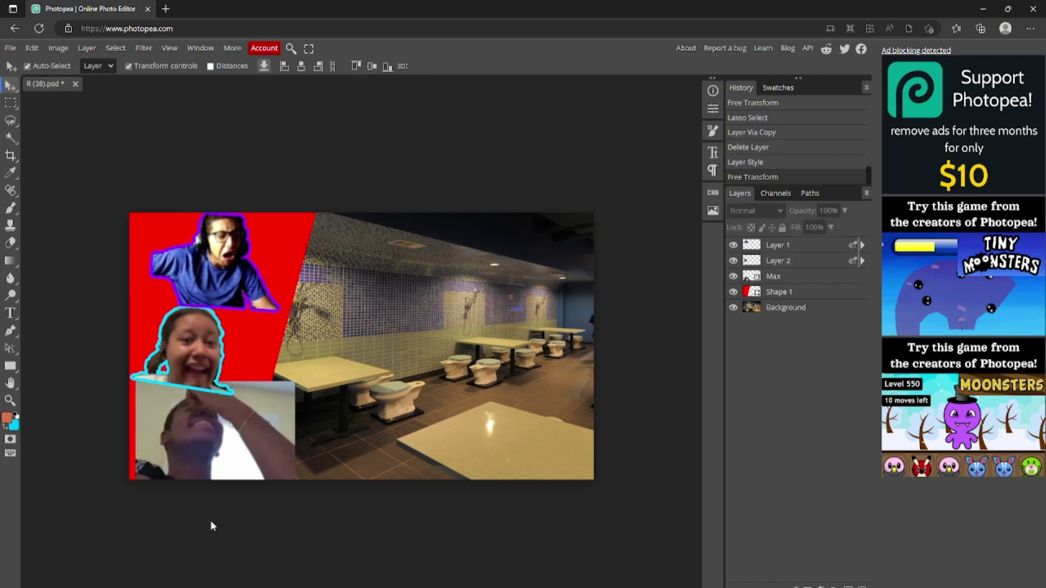
- Move the cyan-outlined cut-out to the right so it sits at the red panel's slanted edge, then deselect it
drag(177, 336, 248, 354)
click(299, 203)
click(411, 177)
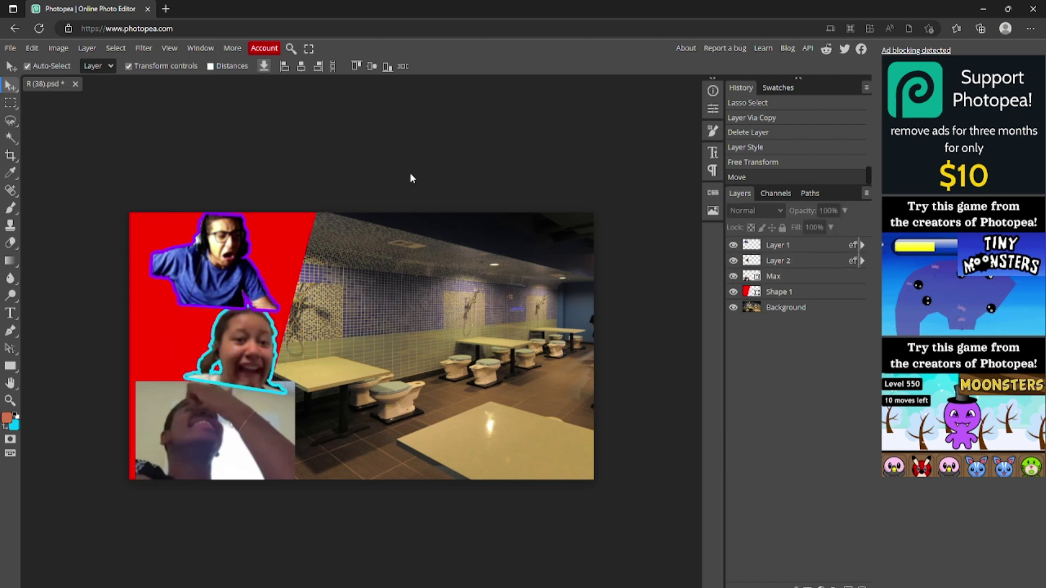
- Outline the person and raised arm in the lowest webcam picture with a closed lasso selection along the picture's edges
click(237, 419)
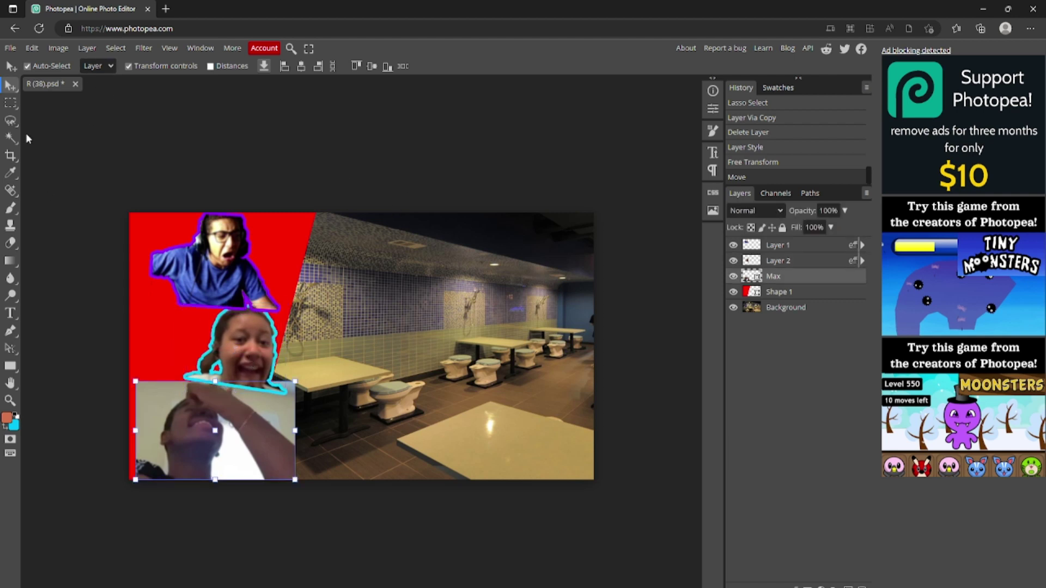
click(65, 204)
click(12, 122)
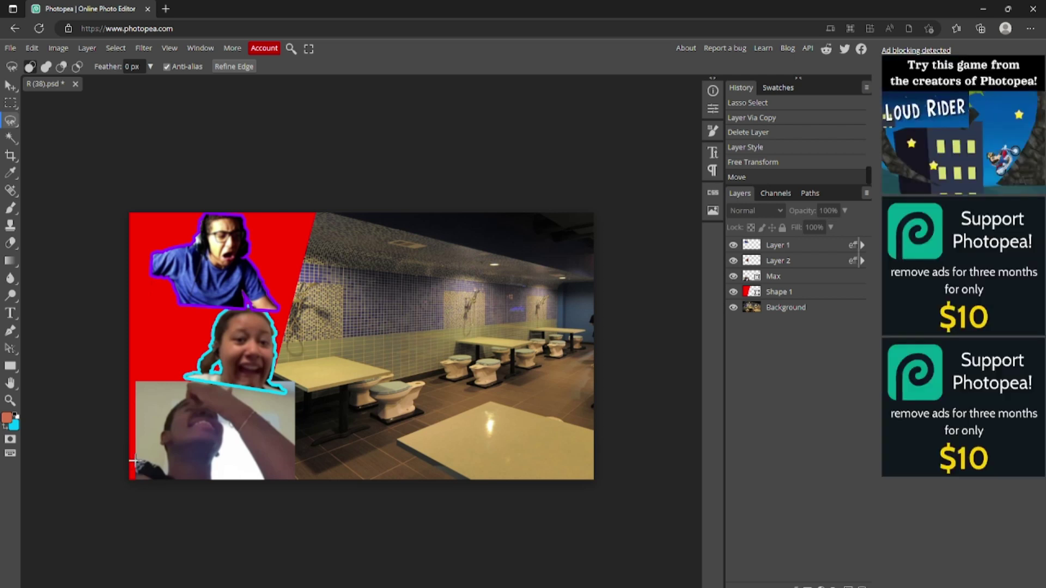
mouse_move(134, 458)
mouse_down()
mouse_move(168, 478)
mouse_move(166, 415)
mouse_move(186, 386)
mouse_move(216, 380)
mouse_up()
click(235, 398)
click(260, 414)
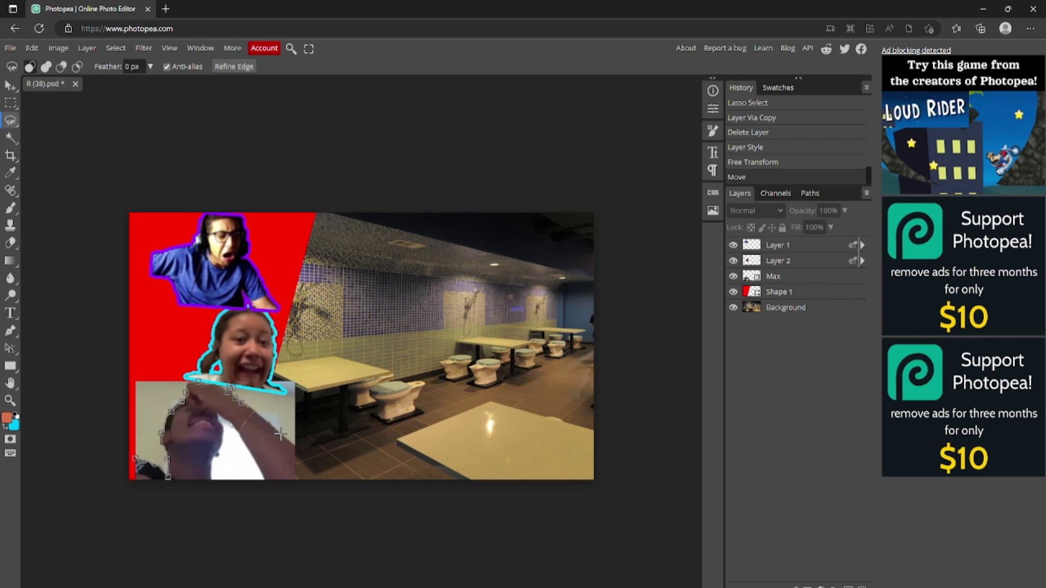
click(294, 446)
click(295, 455)
click(293, 480)
click(263, 479)
click(216, 458)
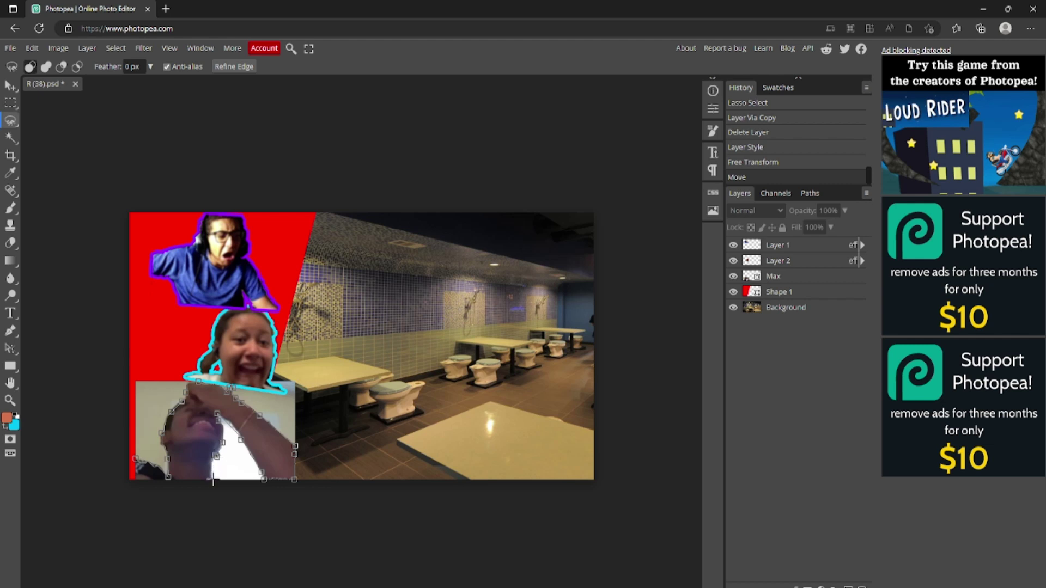
click(205, 479)
click(194, 479)
click(136, 479)
click(133, 456)
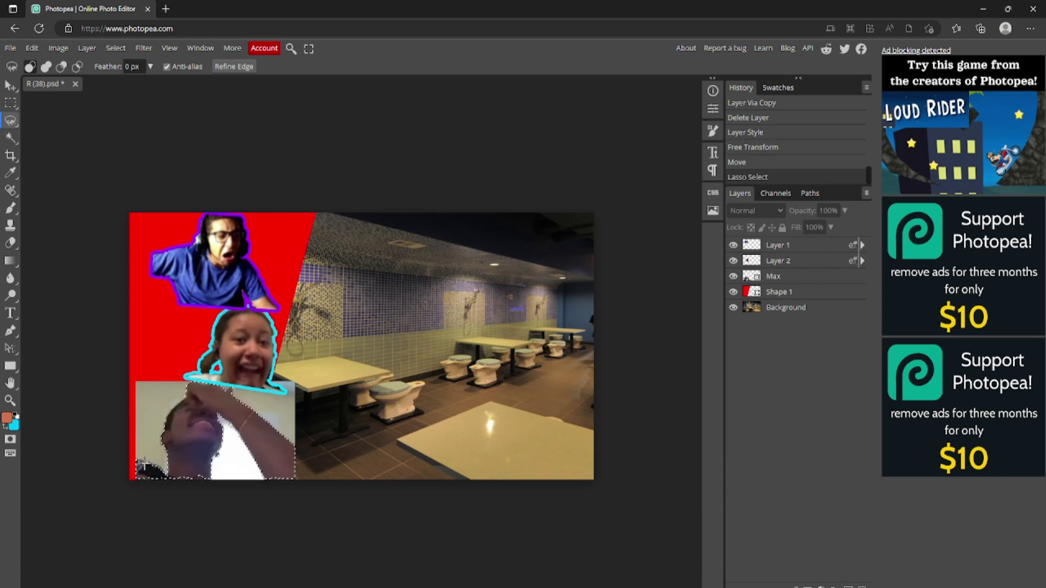
- Copy the selected person from the lowest webcam picture's layer to a new layer and delete the original picture's layer
right_click(203, 453)
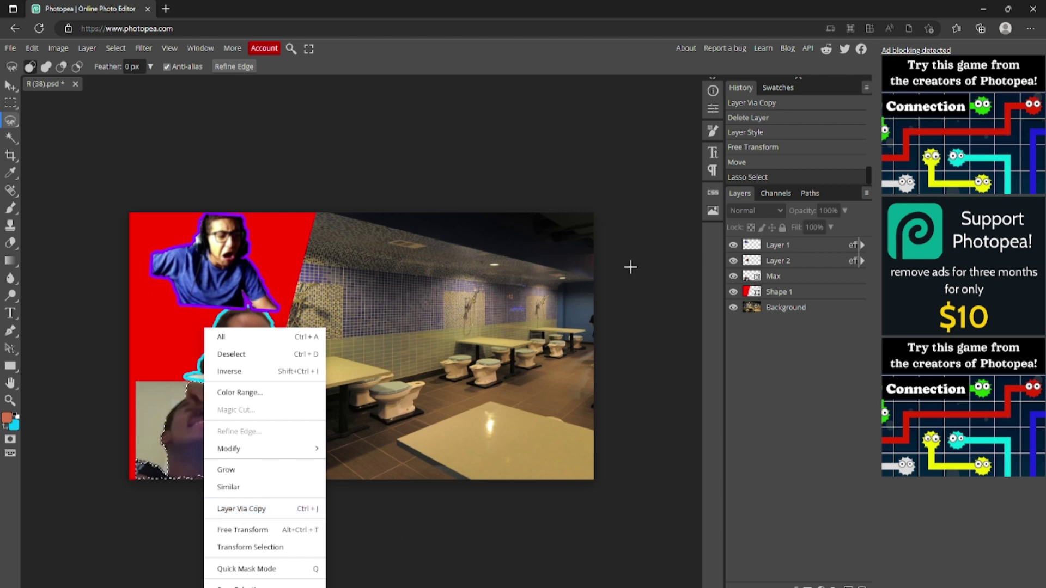
click(753, 279)
right_click(188, 432)
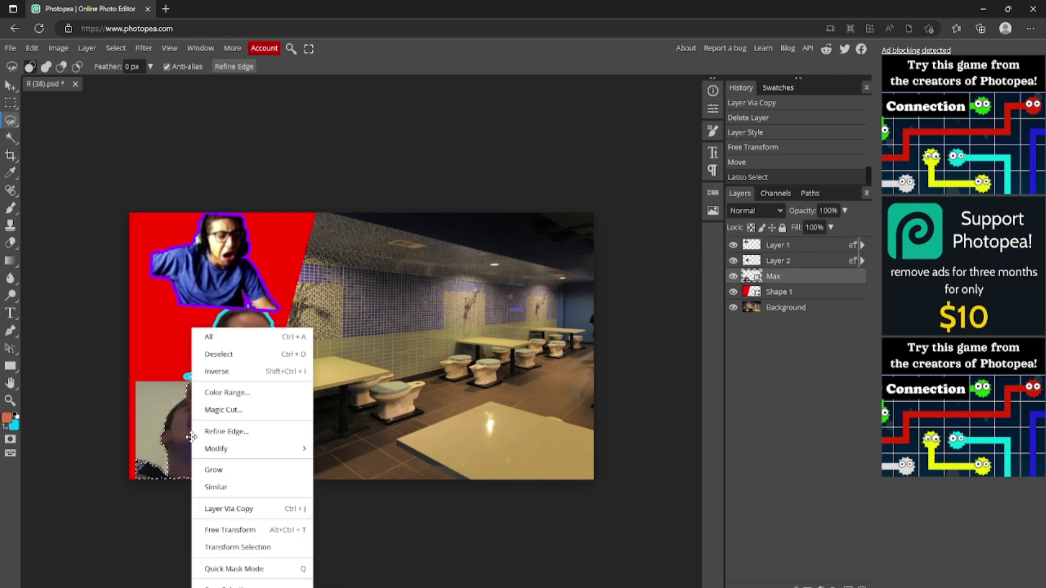
click(218, 509)
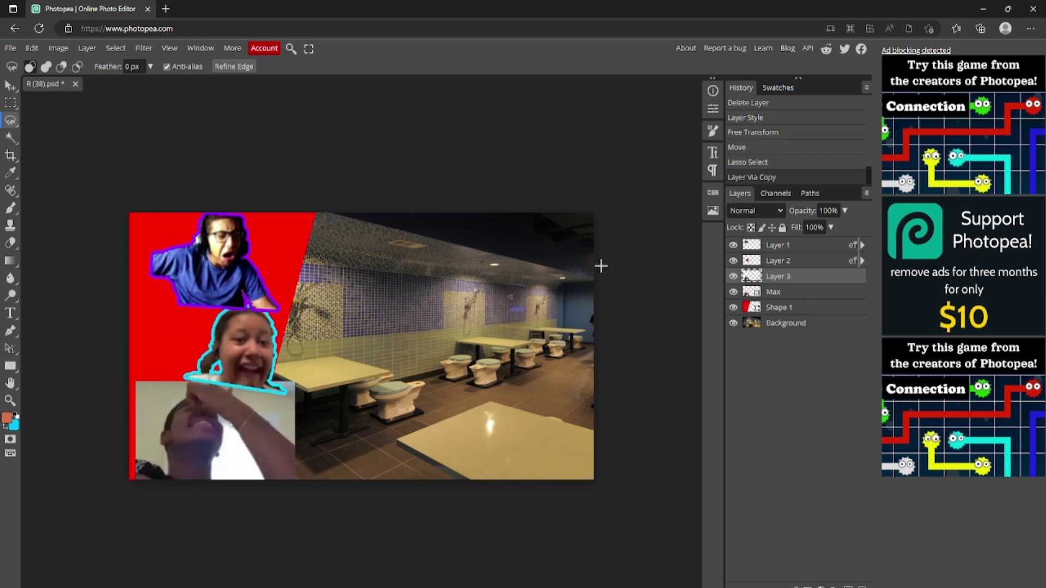
right_click(794, 294)
click(716, 371)
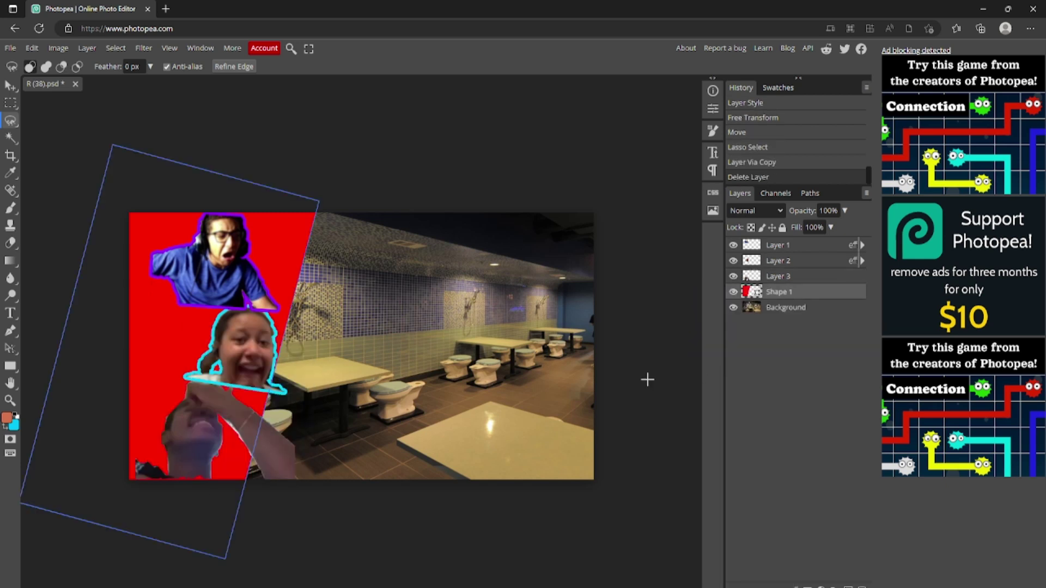
- Add an Outer Glow in yellow ffd200 to the lowest cut-out on Layer 3, apply the layer style and deselect the layer
click(778, 277)
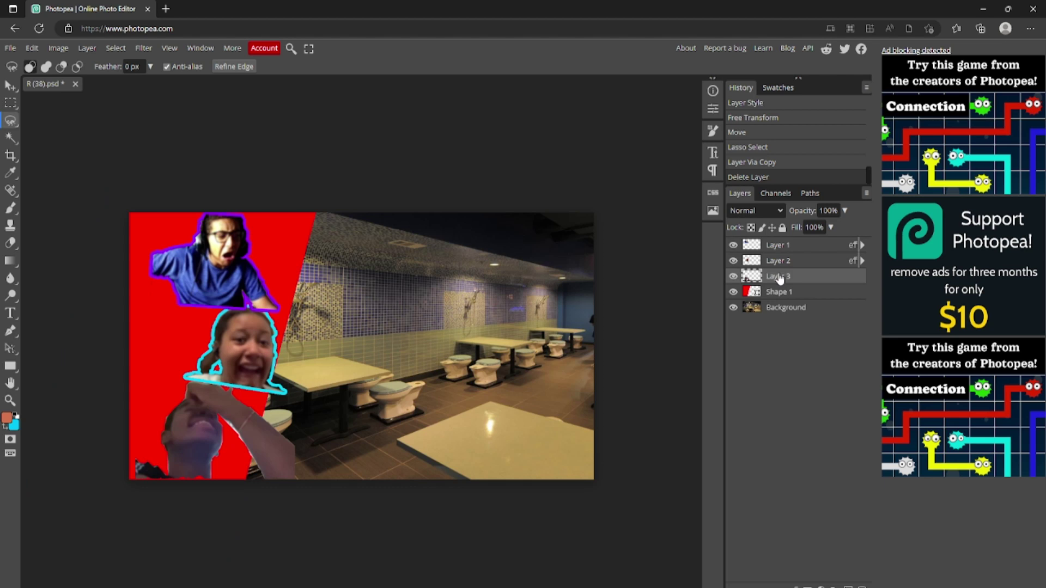
click(10, 85)
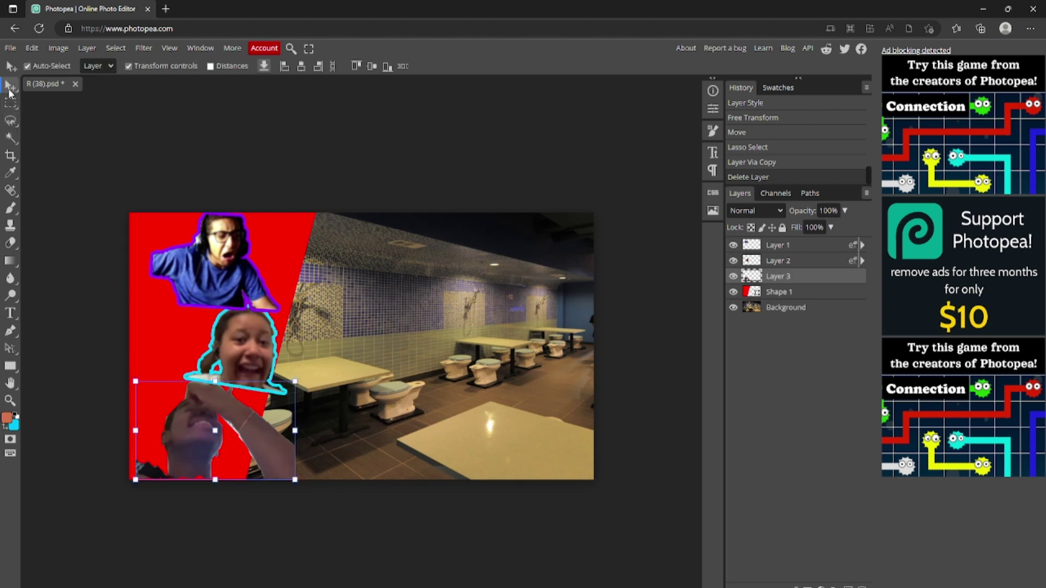
right_click(780, 278)
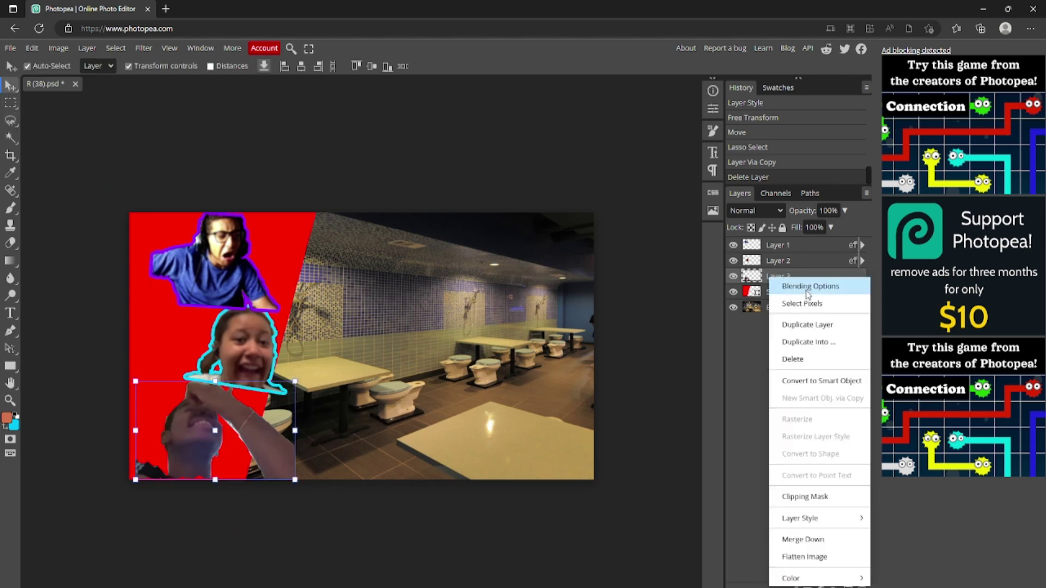
click(801, 285)
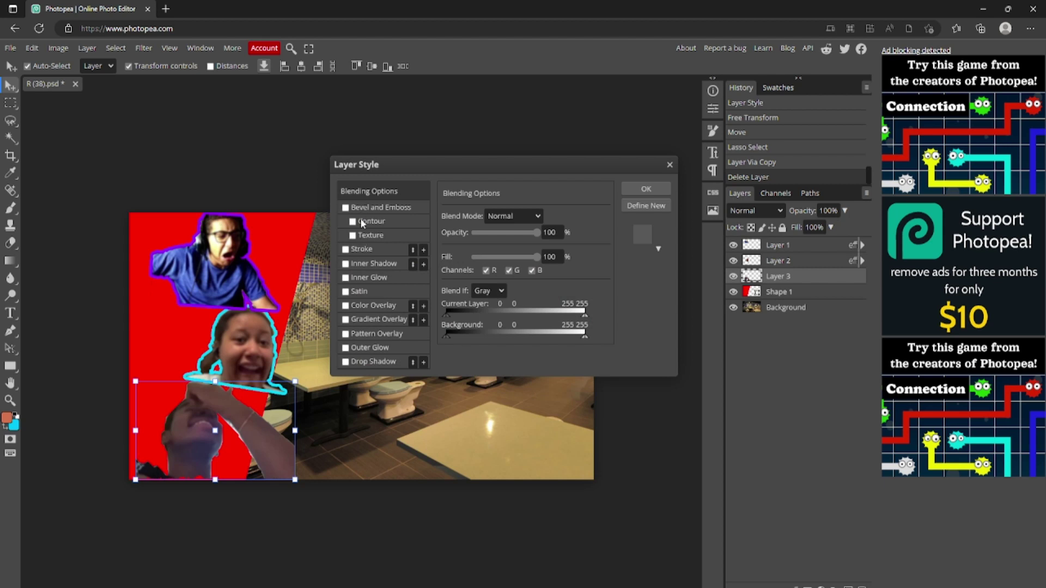
click(345, 347)
click(356, 347)
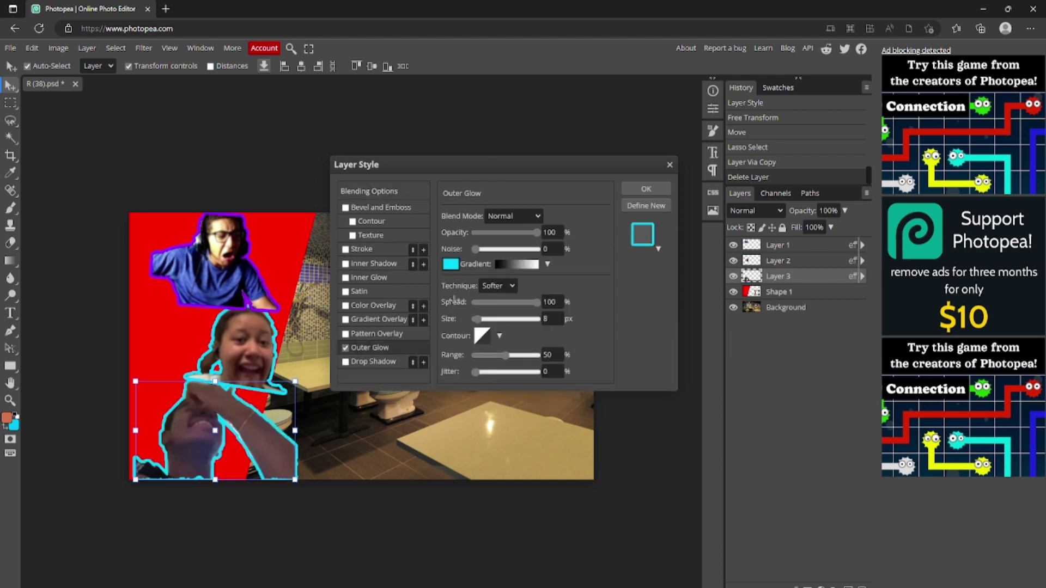
click(451, 265)
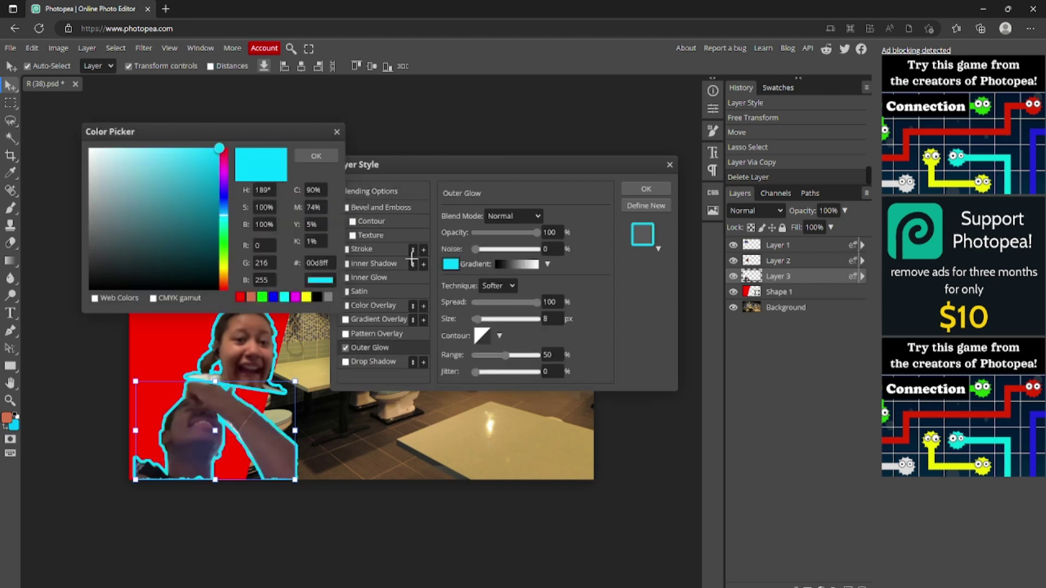
click(225, 272)
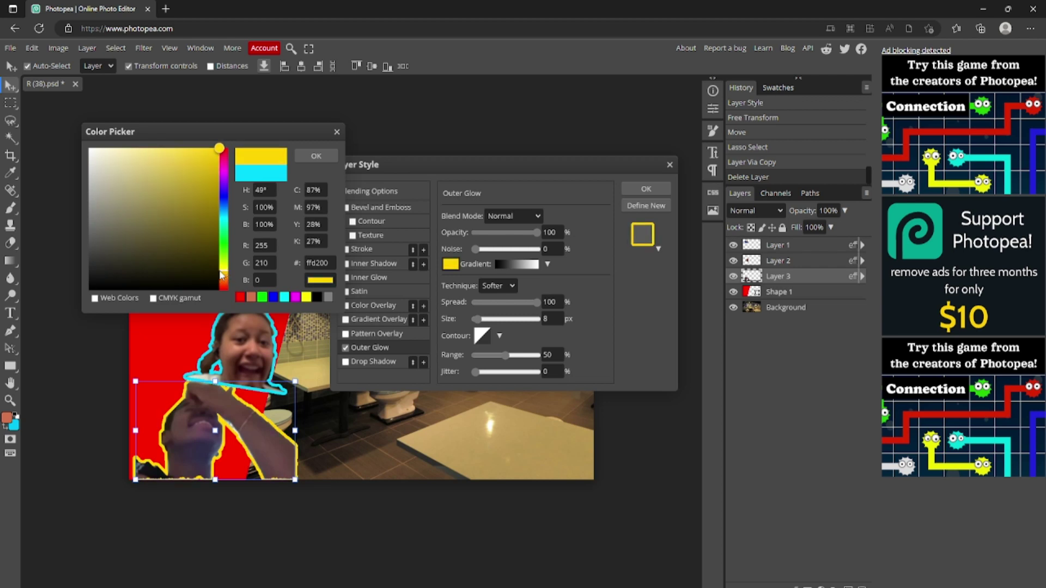
click(316, 156)
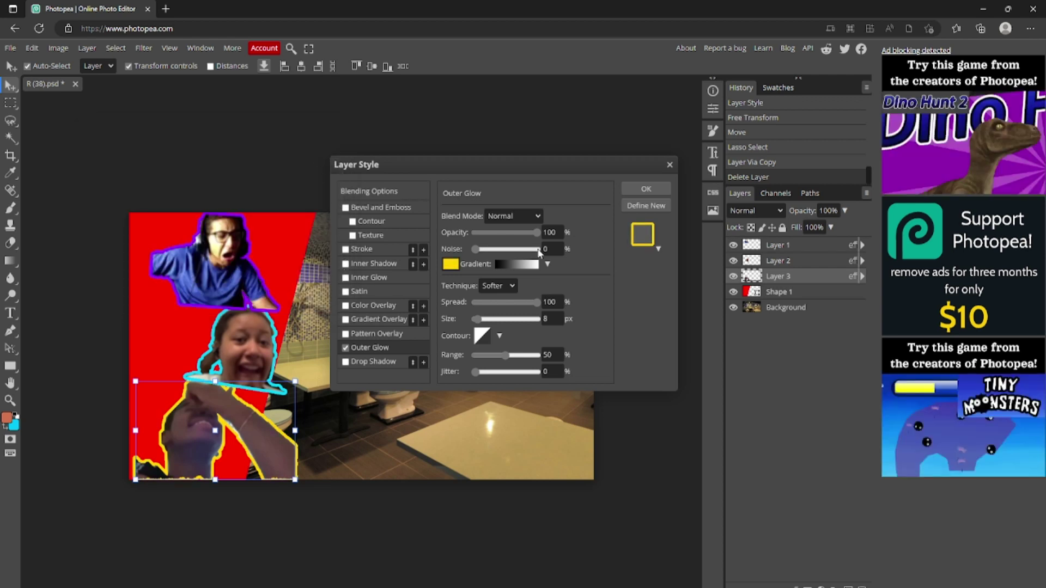
click(648, 189)
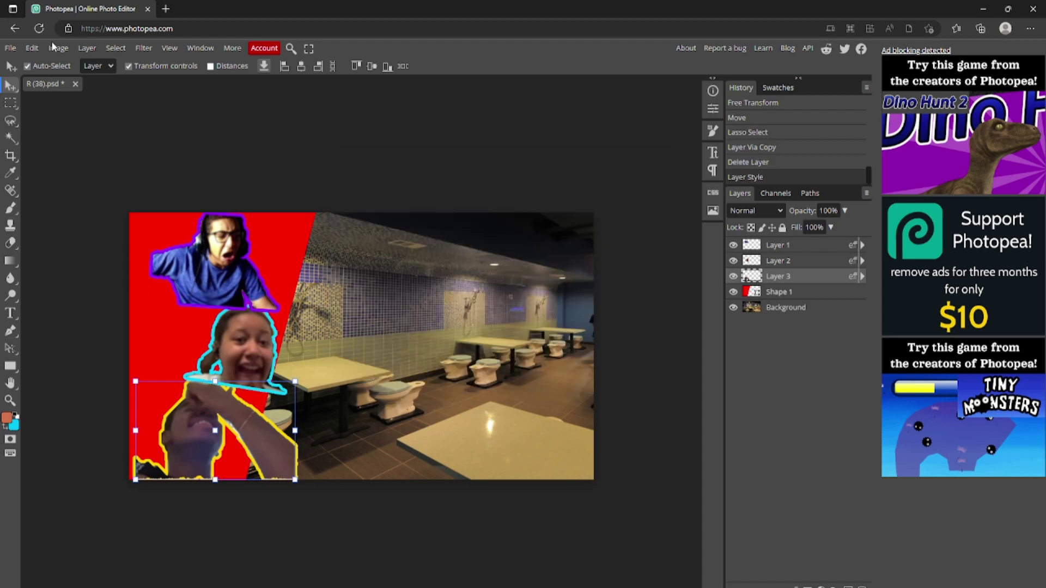
click(44, 133)
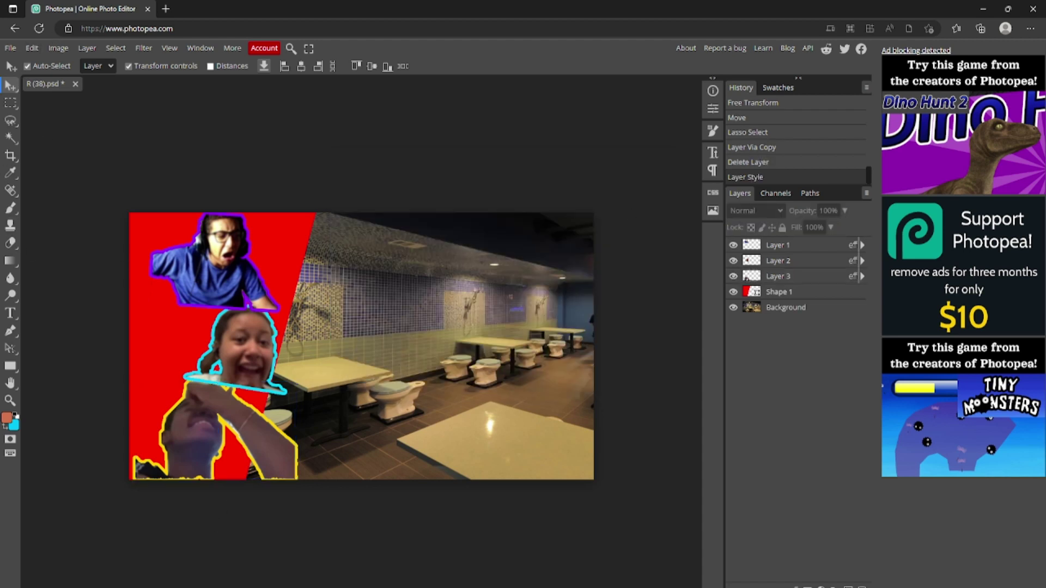
- Rotate the yellow-outlined cut-out on Layer 3 about 9.4° clockwise, apply the transform and deselect the layer
key(ctrl+minus)
key(ctrl+minus)
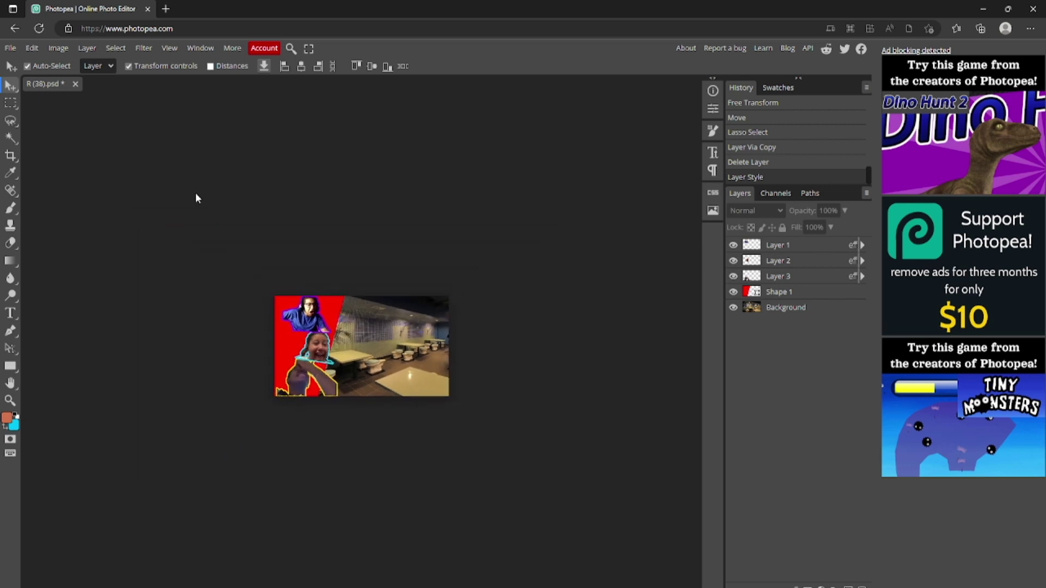
key(ctrl+plus)
key(ctrl+plus)
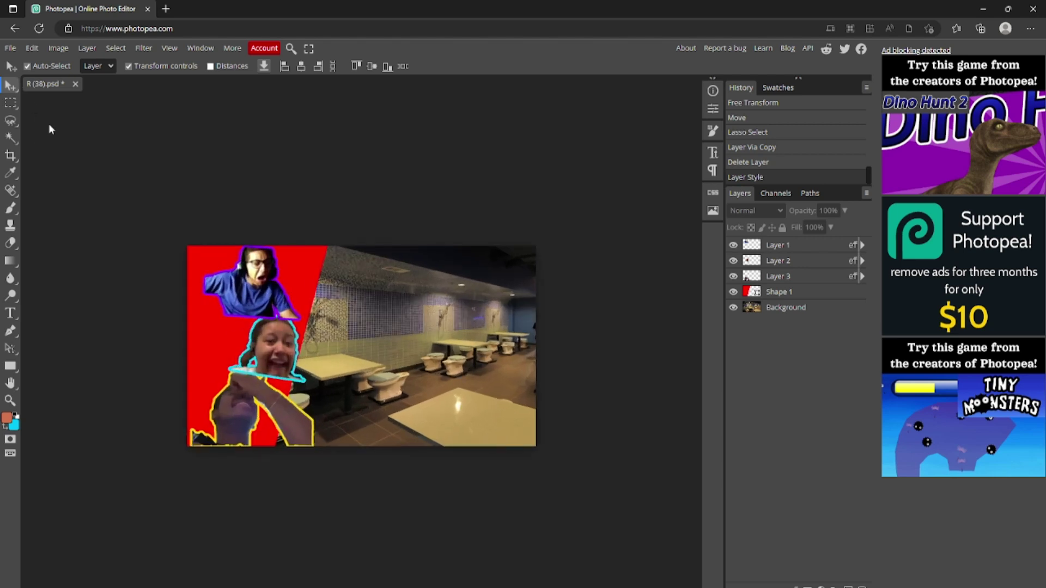
click(777, 276)
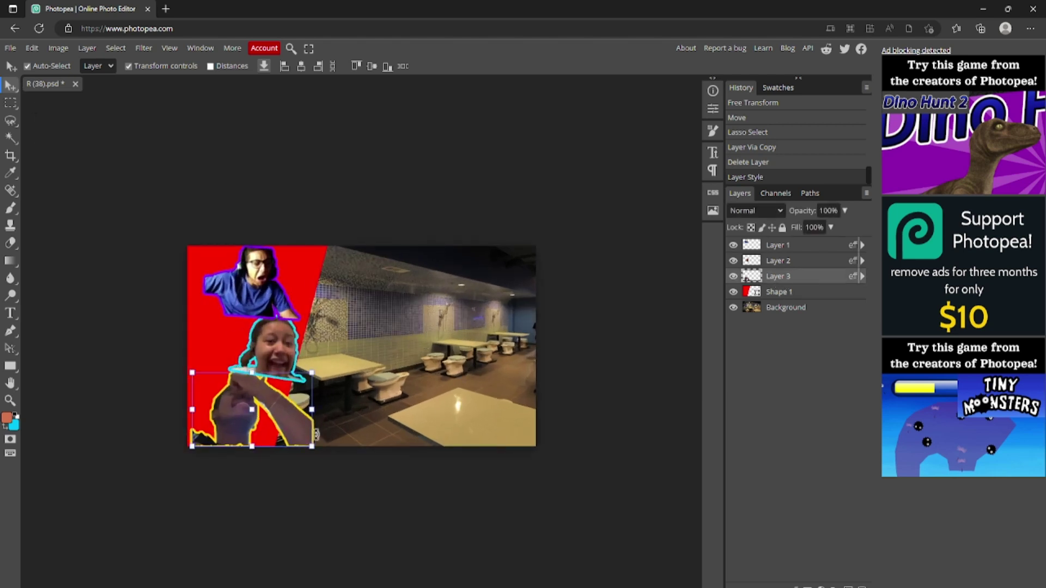
click(316, 437)
drag(314, 439, 300, 421)
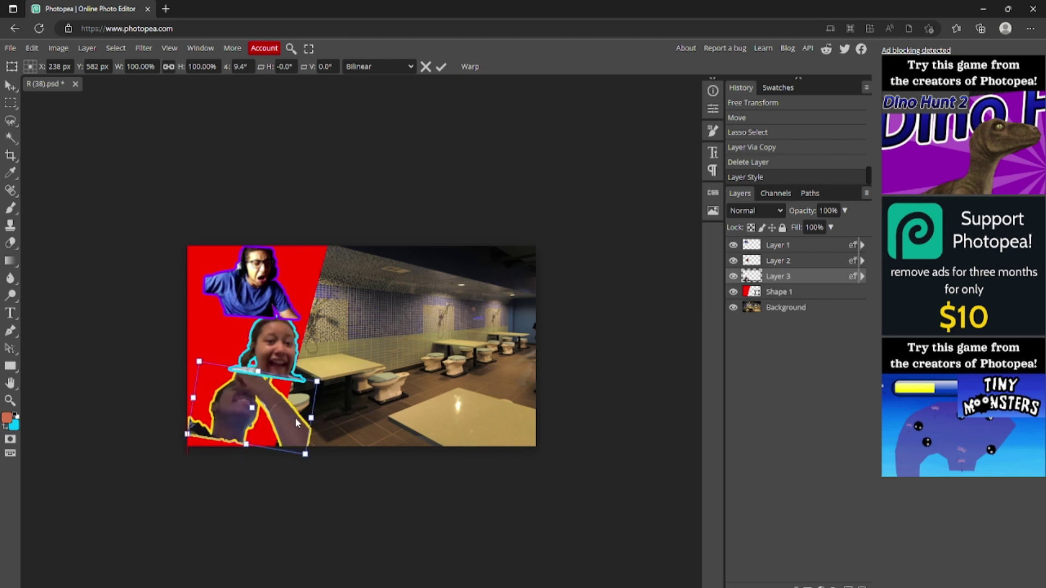
click(441, 66)
click(460, 174)
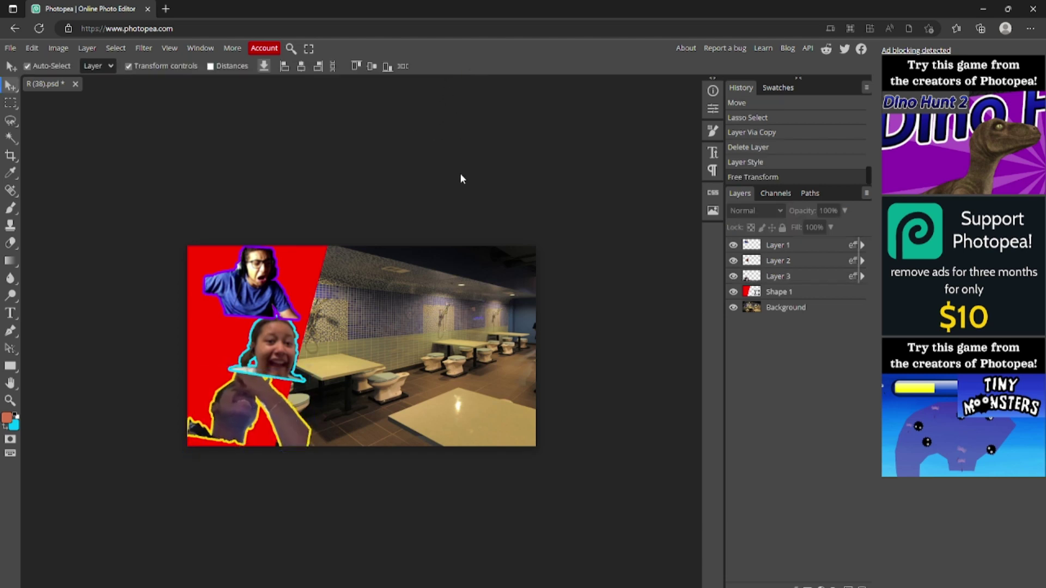
- Move the yellow-outlined cut-out slightly down toward the canvas's lower edge, leaving no layer selected
mouse_move(228, 422)
mouse_down()
mouse_move(234, 429)
mouse_move(233, 406)
mouse_move(231, 422)
mouse_move(243, 421)
mouse_up()
click(139, 467)
click(242, 419)
click(139, 453)
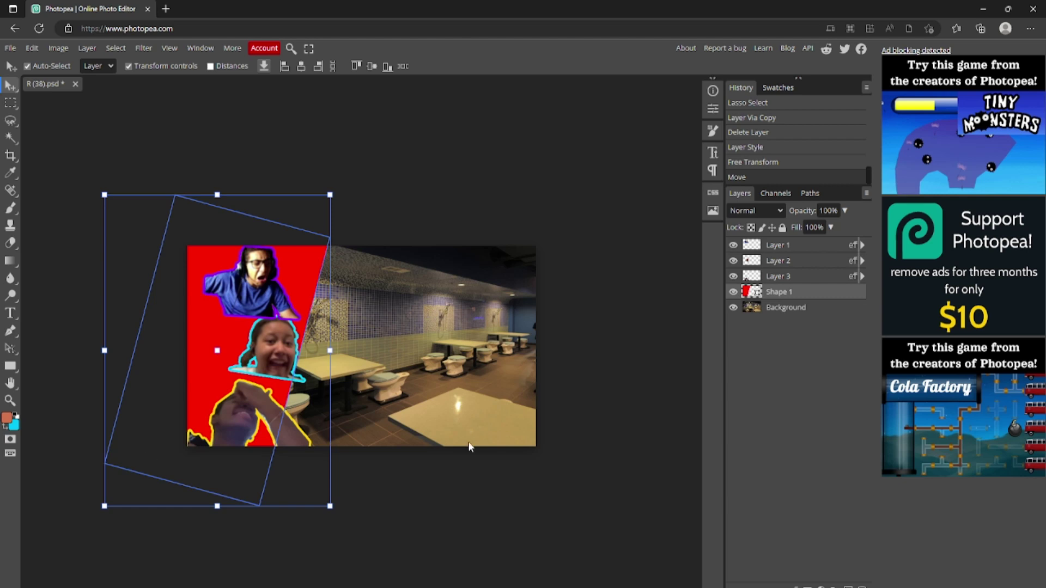
click(493, 445)
- Move the cyan-outlined cut-out on Layer 2 to the left edge of the red panel and deselect it
key(ctrl+minus)
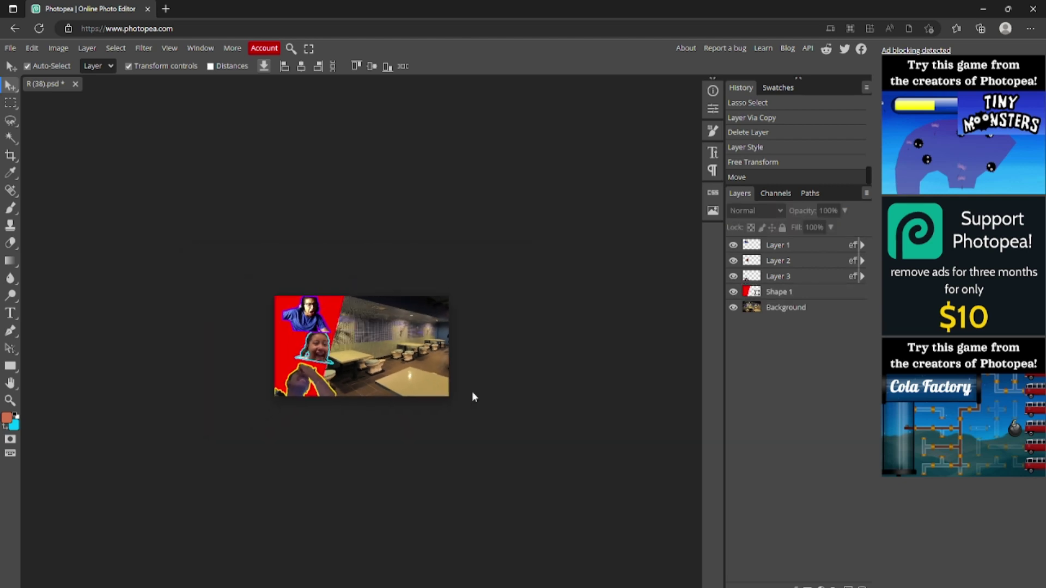
click(793, 261)
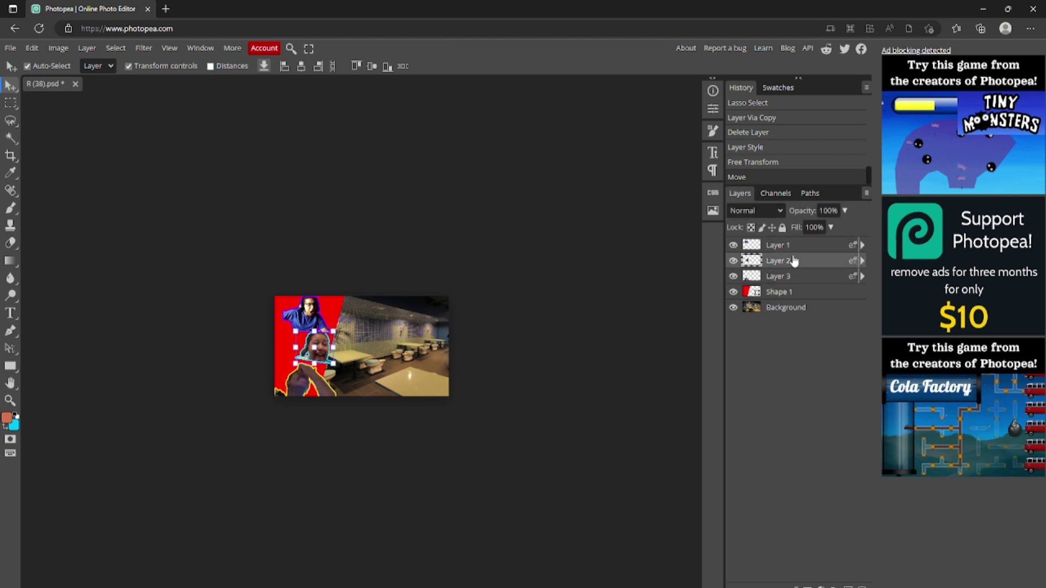
drag(328, 359, 318, 359)
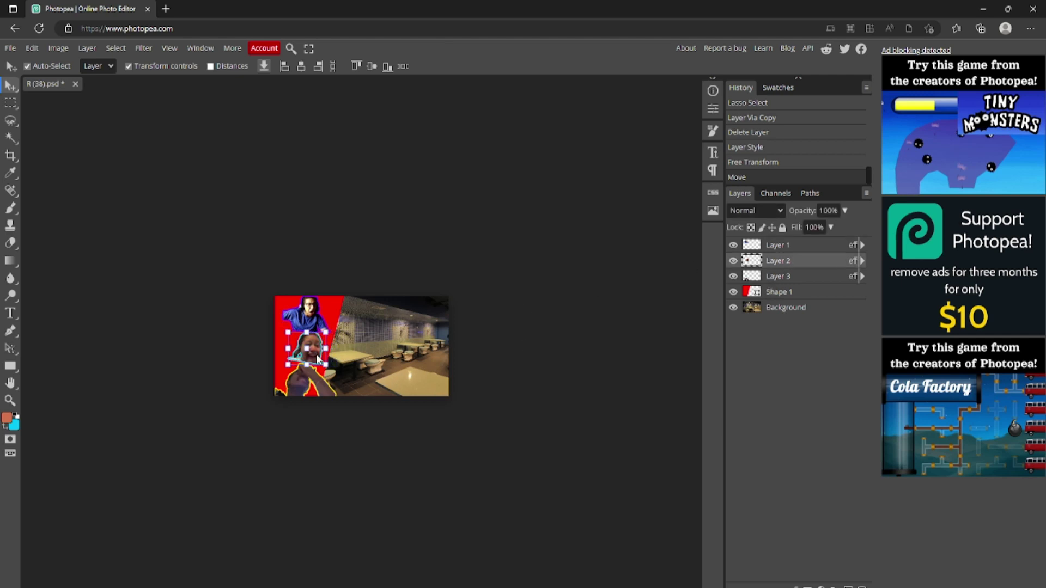
click(318, 359)
drag(313, 349, 290, 349)
click(260, 488)
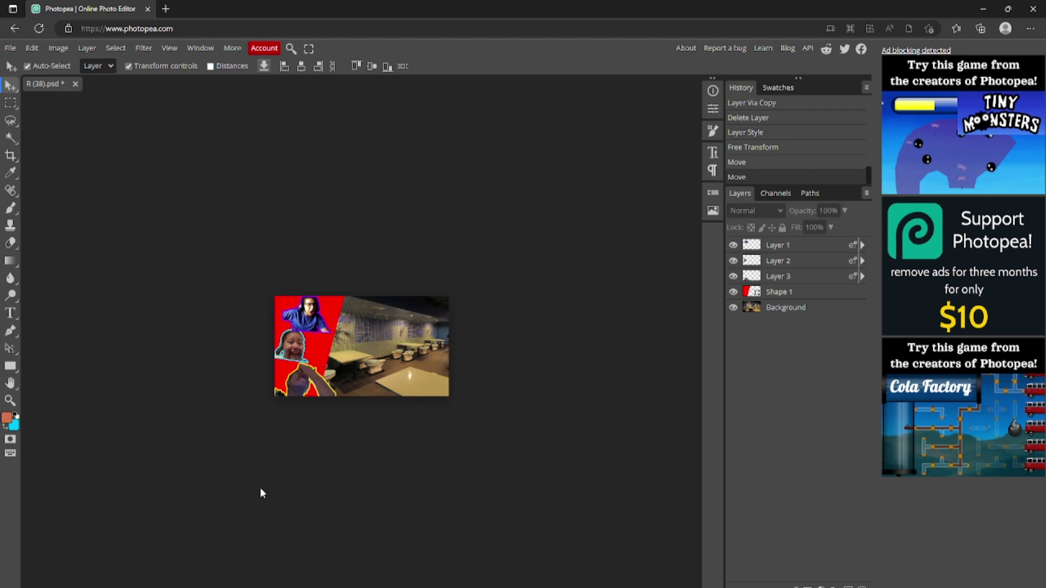
- Move the purple-outlined cut-out right to the red panel's slanted edge and adjust it slightly with Free Transform
drag(308, 316, 322, 320)
click(328, 474)
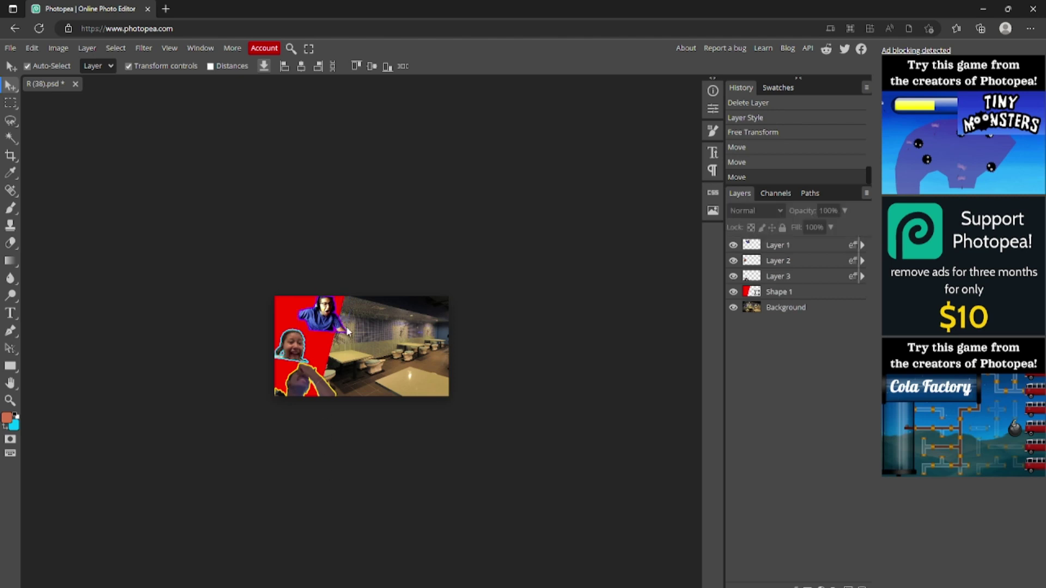
click(321, 322)
drag(320, 323, 318, 323)
click(332, 433)
click(321, 323)
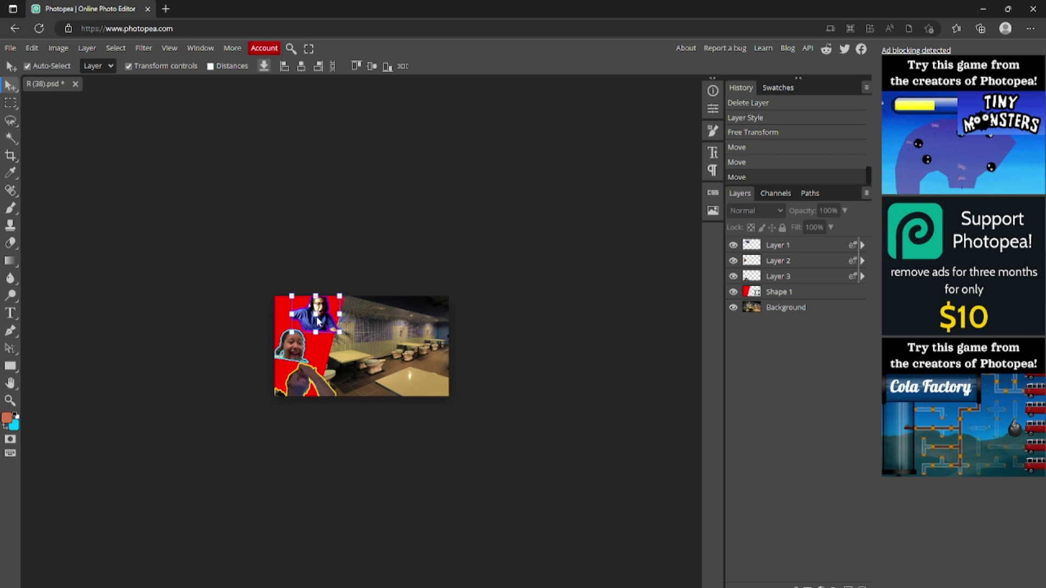
key(ctrl+t)
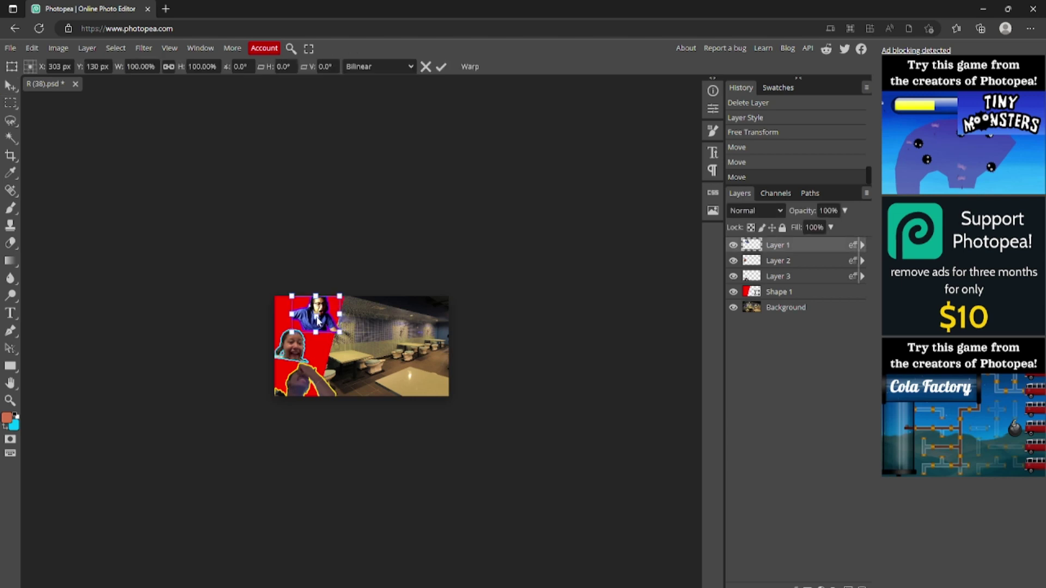
click(441, 67)
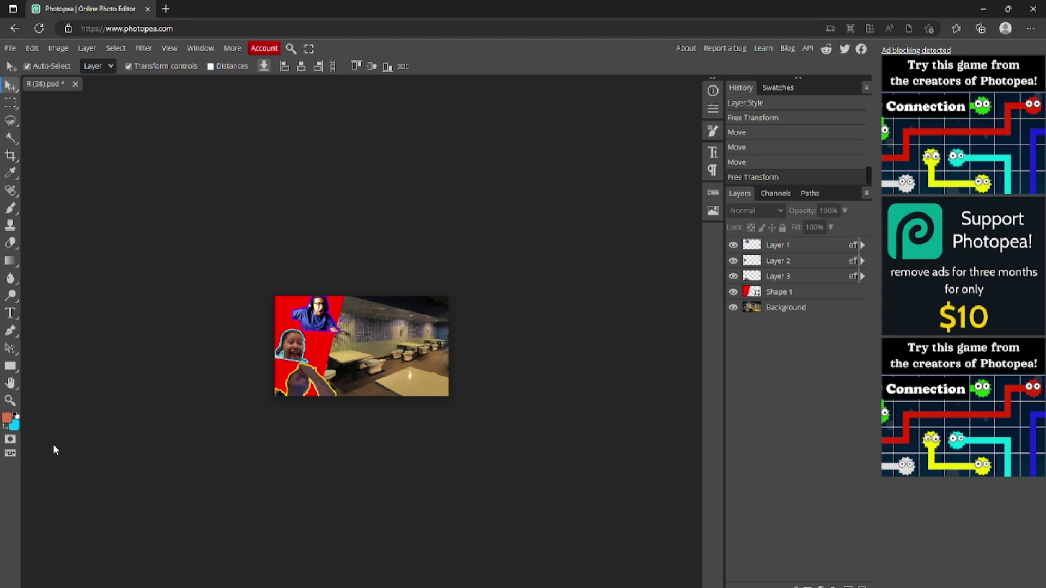
- Activate the Type tool and set its font to Edo
click(10, 315)
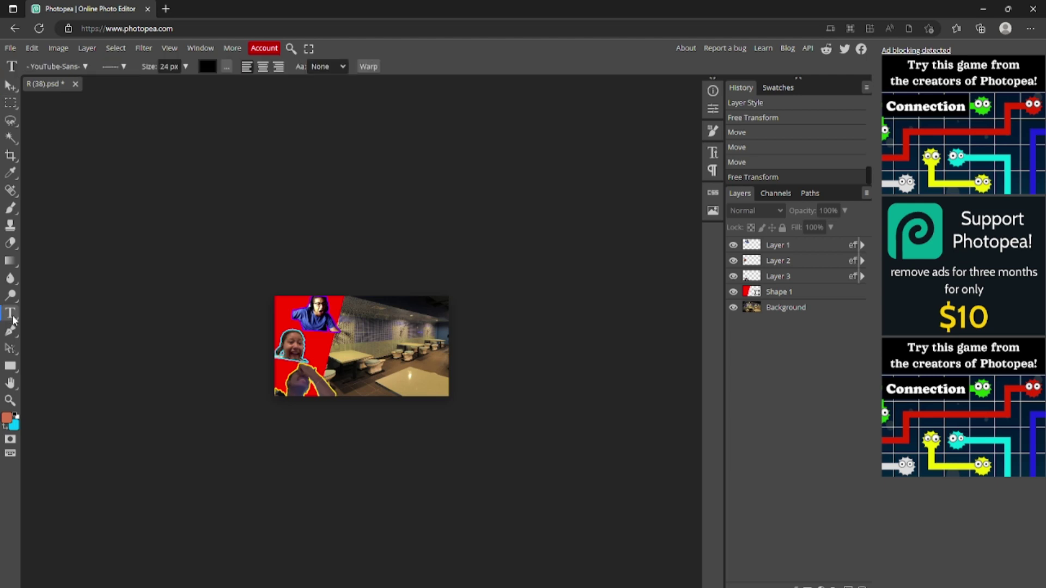
click(79, 65)
click(74, 108)
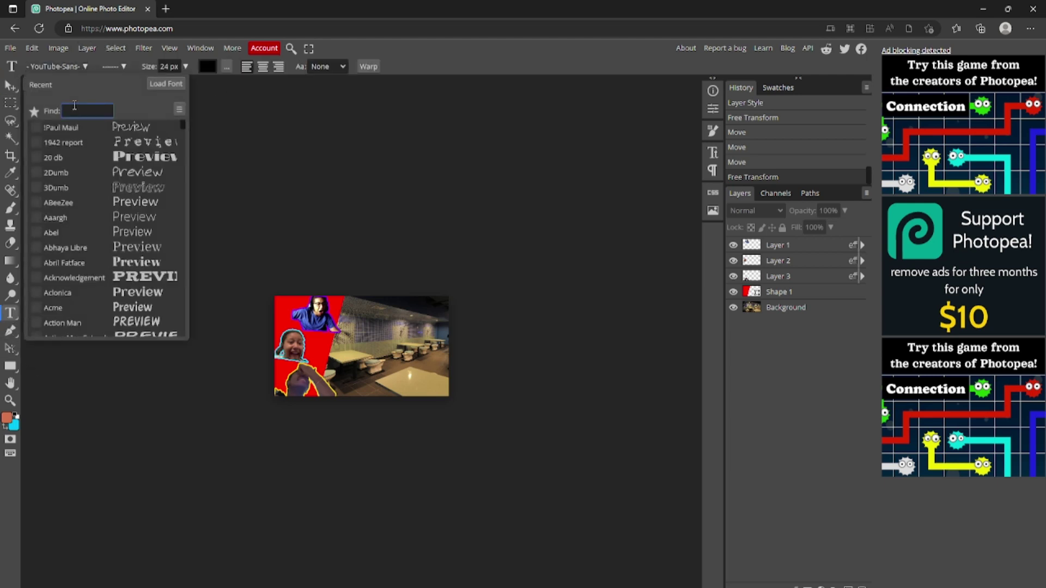
text(edo)
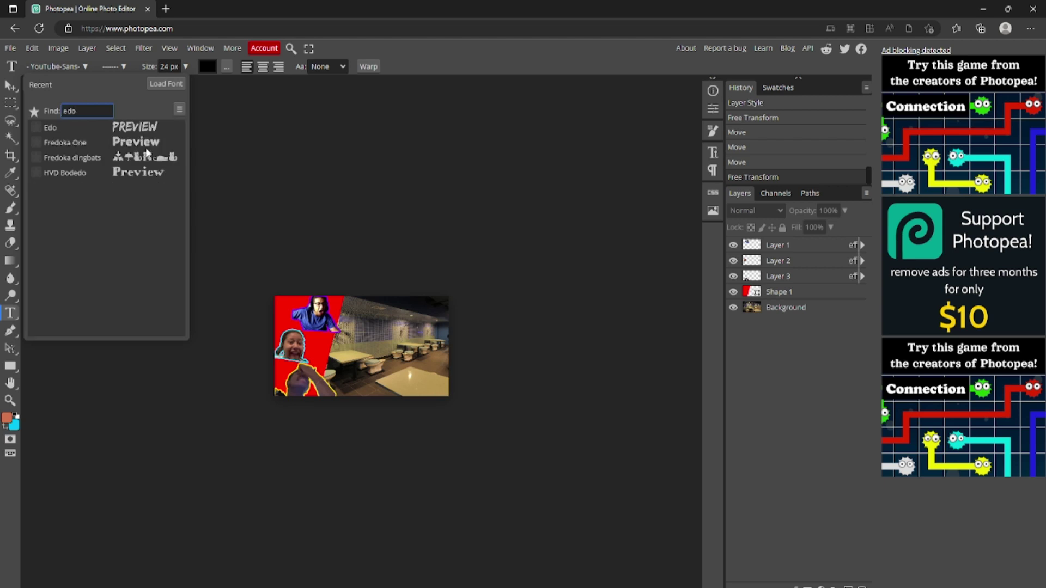
click(109, 130)
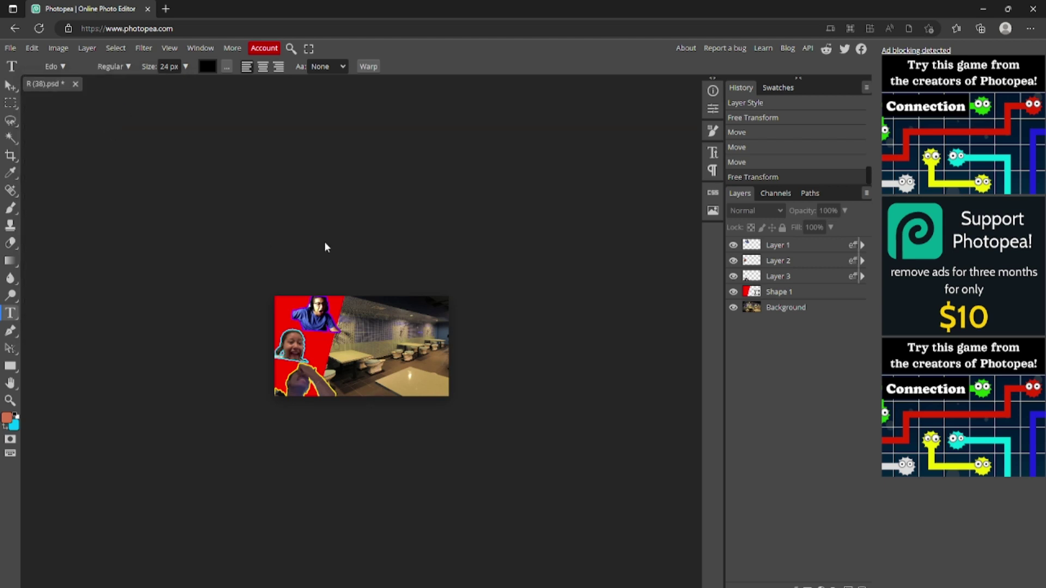
- Set the text colour to pure red ff0000
click(207, 67)
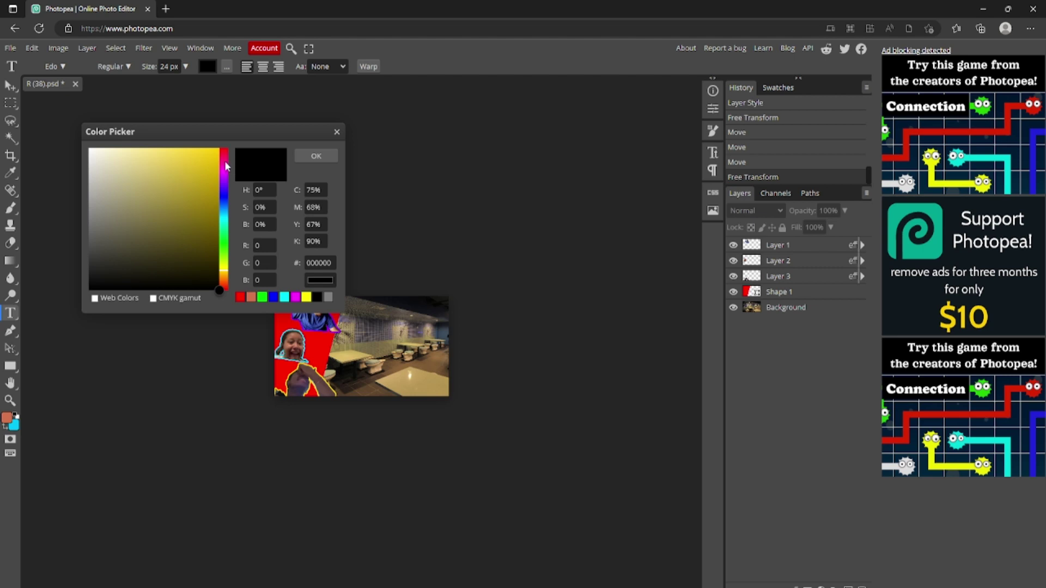
drag(226, 166, 226, 137)
click(204, 166)
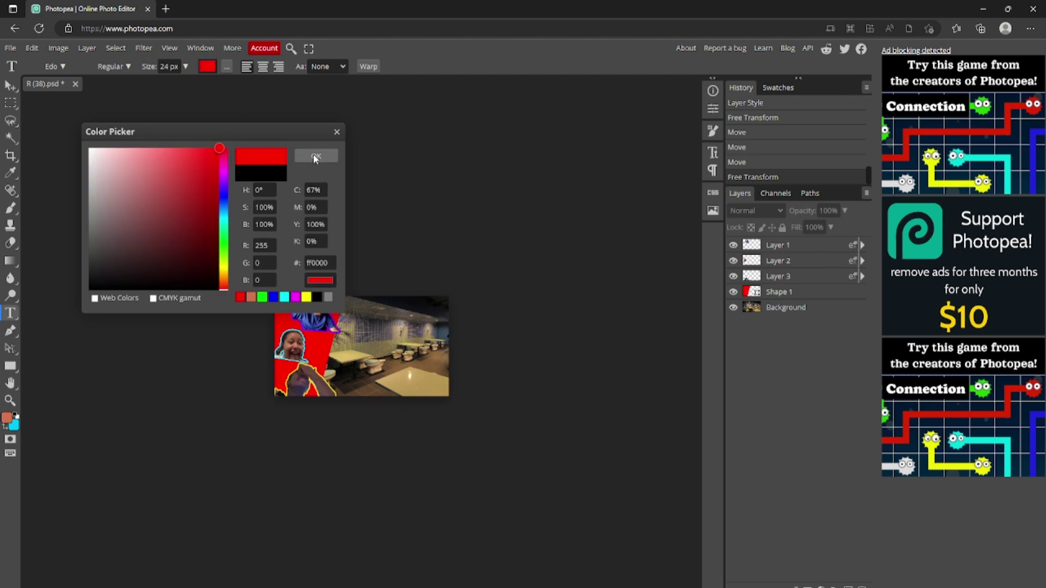
click(316, 157)
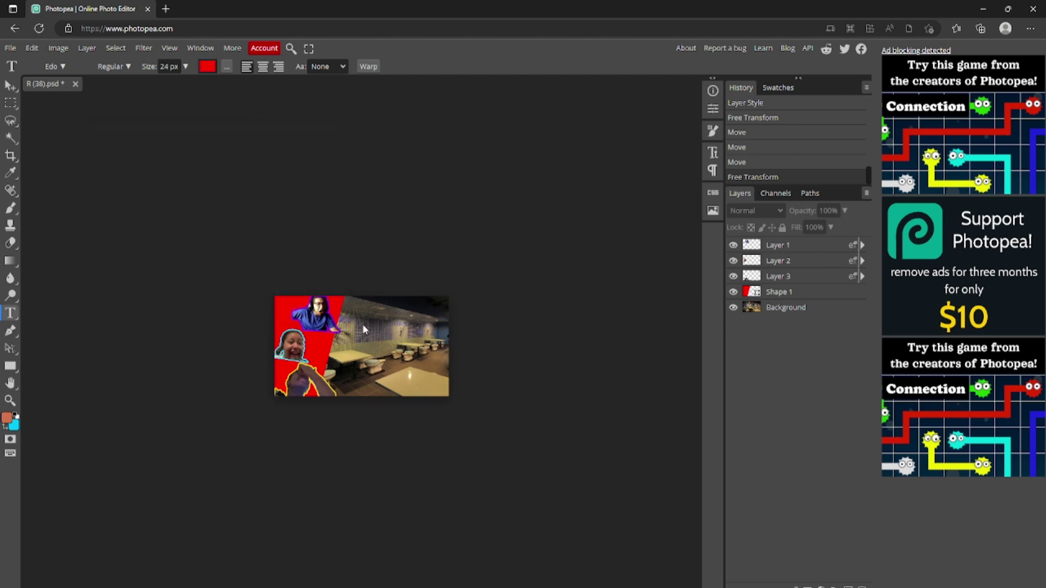
- Create a text box over the restaurant photo reading "Toilets" at a size of 150 px
drag(355, 317, 434, 343)
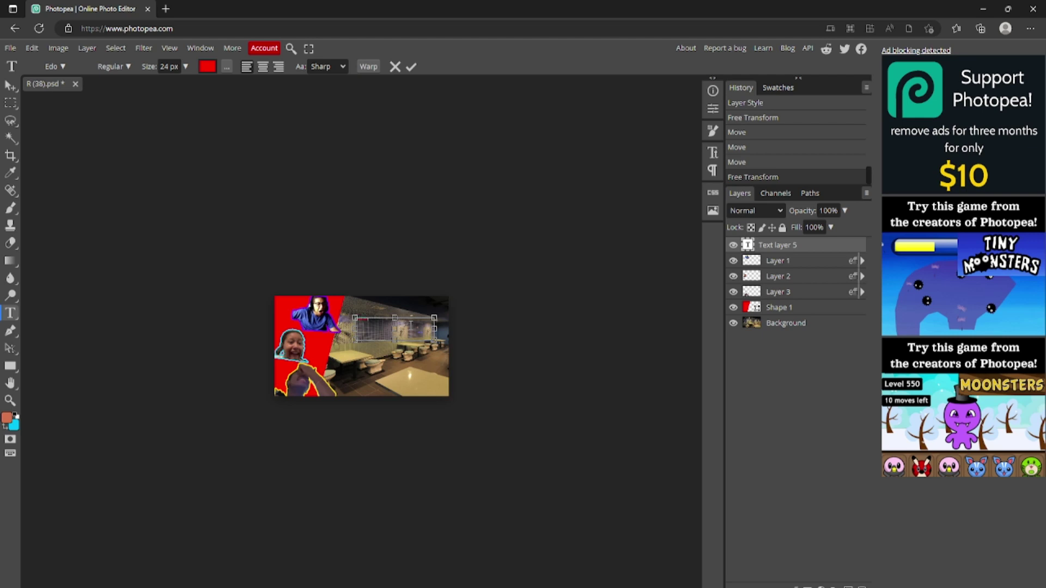
click(184, 66)
drag(166, 82, 192, 83)
click(448, 305)
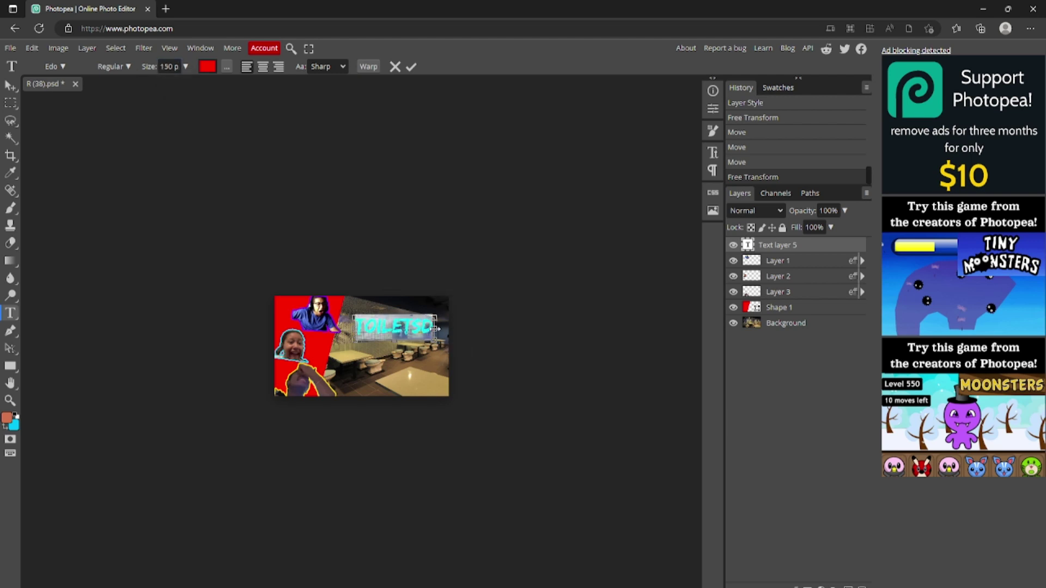
key(Right)
key(BackSpace)
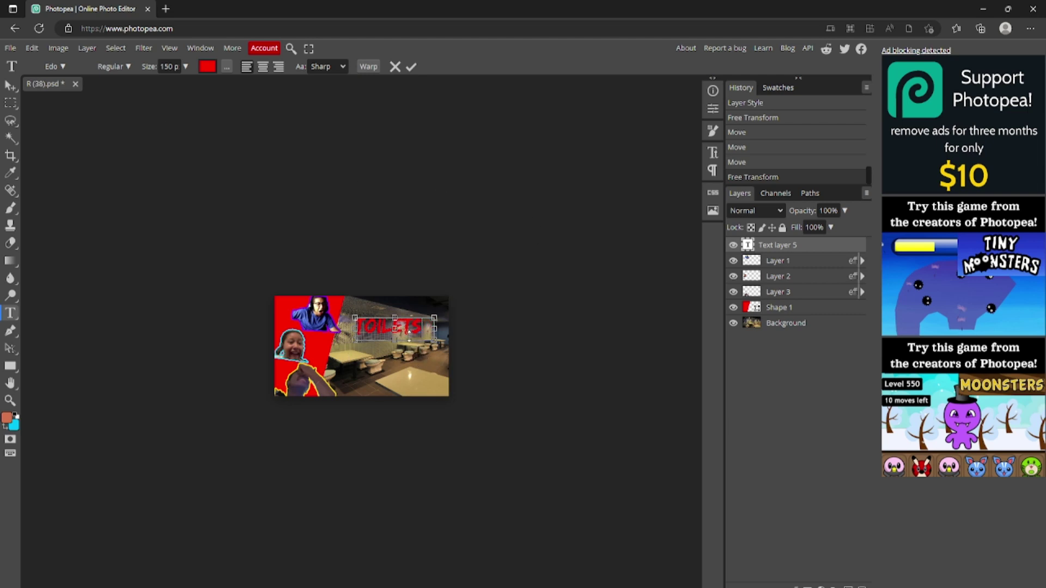
- Set the size of the whole Toilets text to 200 px and commit the text
double_click(406, 337)
click(163, 67)
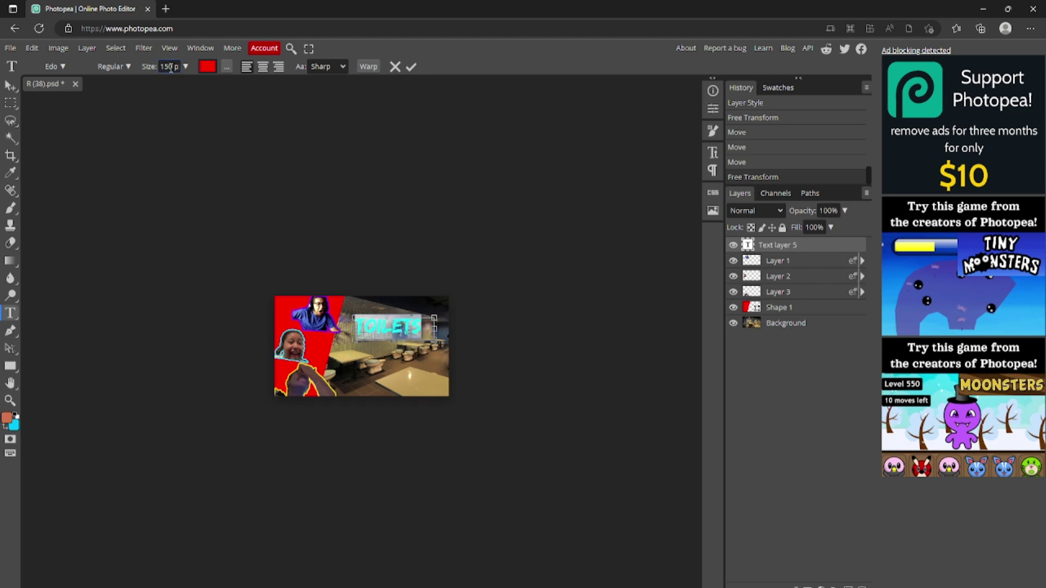
key(ctrl+a)
text(200)
key(Return)
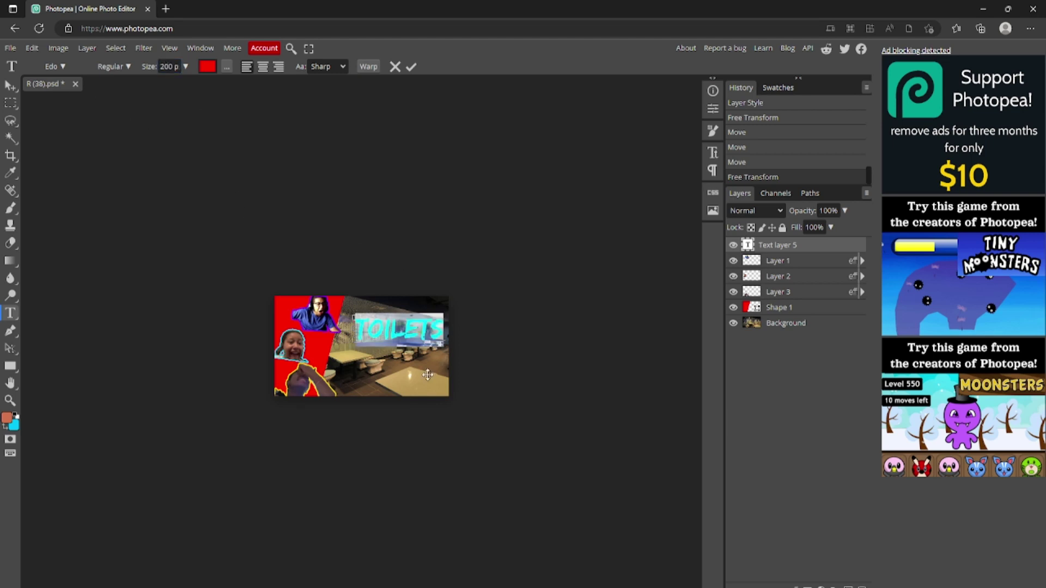
click(410, 67)
- Move the Toilets text to the photo's lower right corner, scale it to 83.64%, rotate it 7° clockwise and apply the transform
key(v)
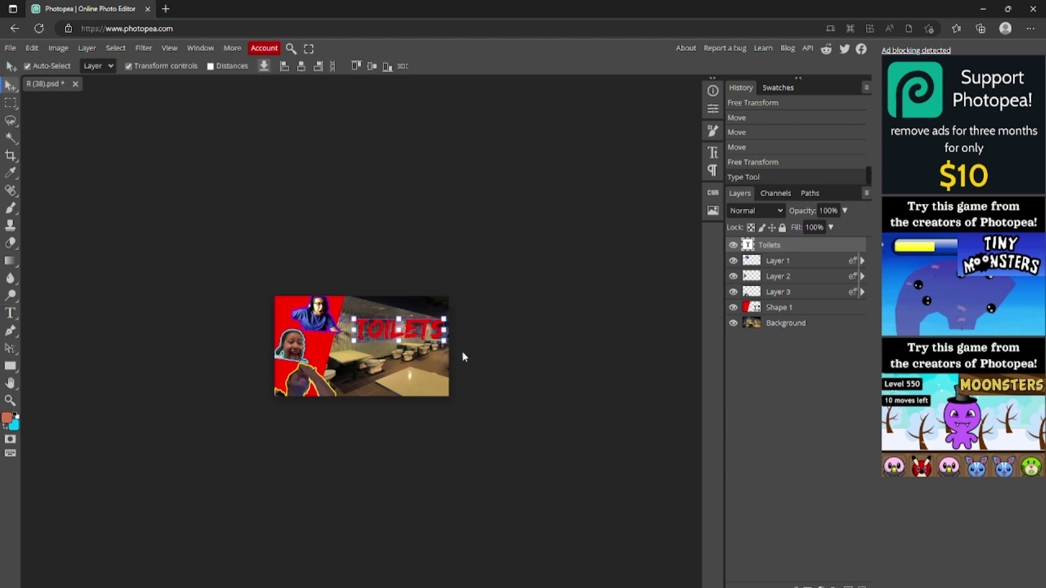
drag(365, 322, 373, 373)
drag(453, 399, 448, 377)
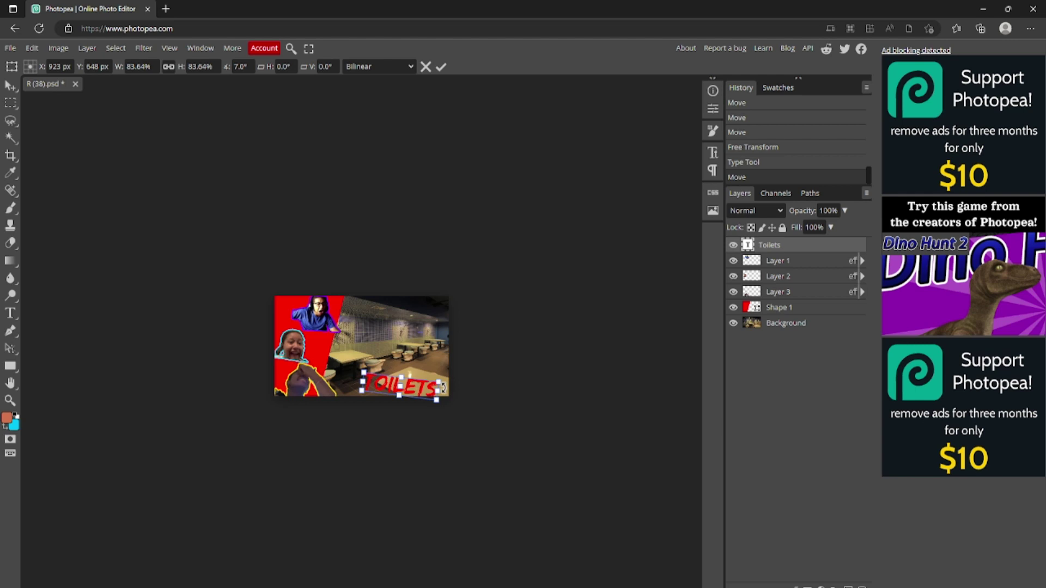
click(440, 67)
click(516, 291)
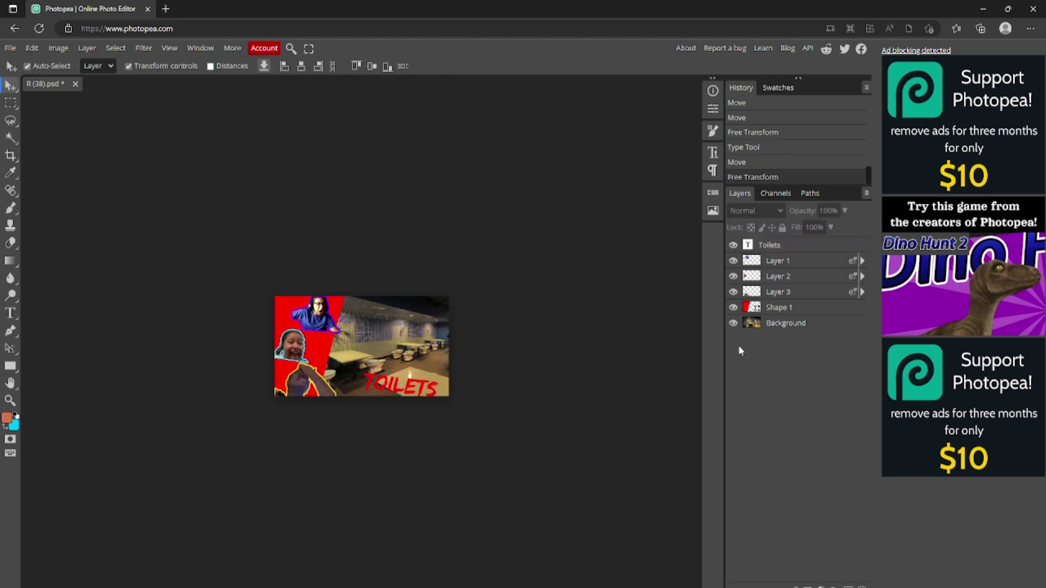
- Give the Toilets text a Drop Shadow with 100% opacity, 24 px distance, 21% spread and 4 px size, and nudge the text slightly up
click(767, 248)
right_click(768, 249)
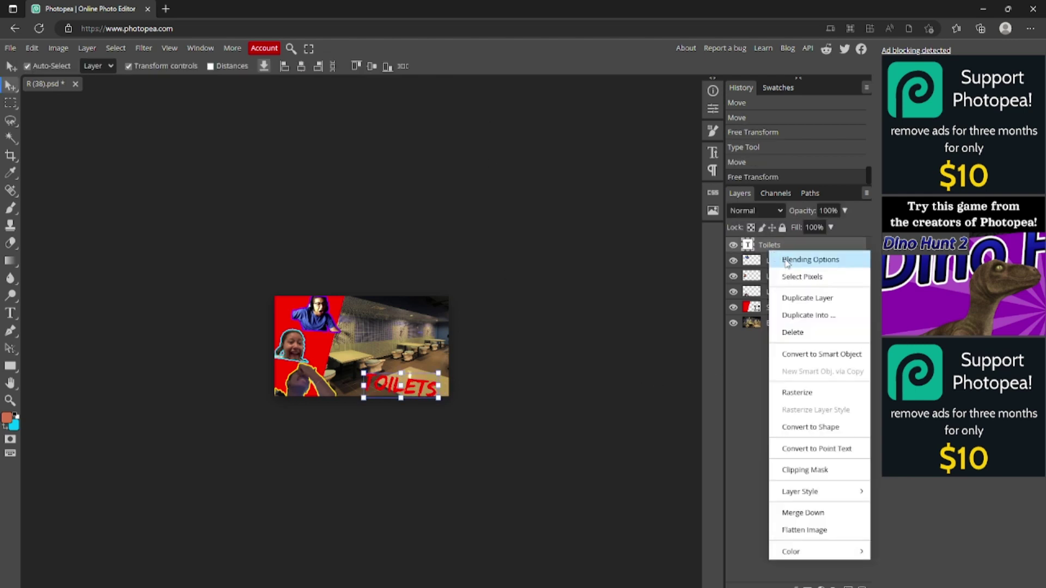
click(786, 261)
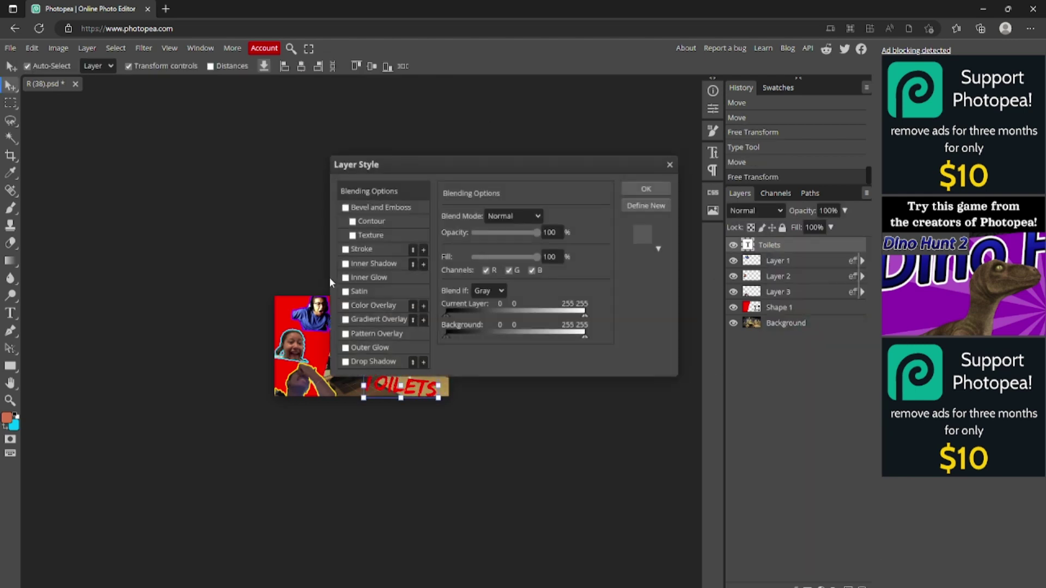
click(345, 362)
click(358, 362)
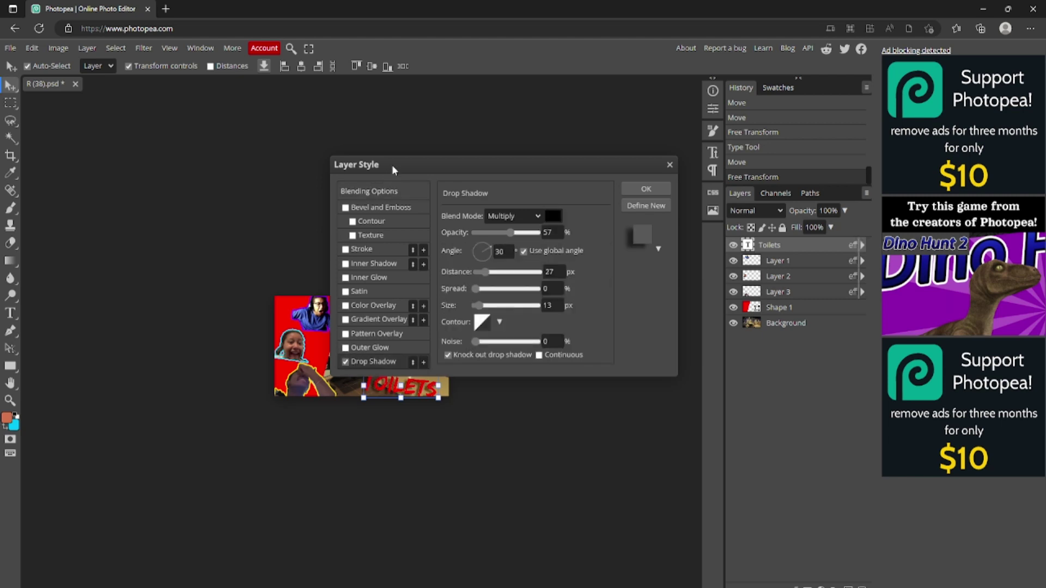
drag(396, 162, 428, 137)
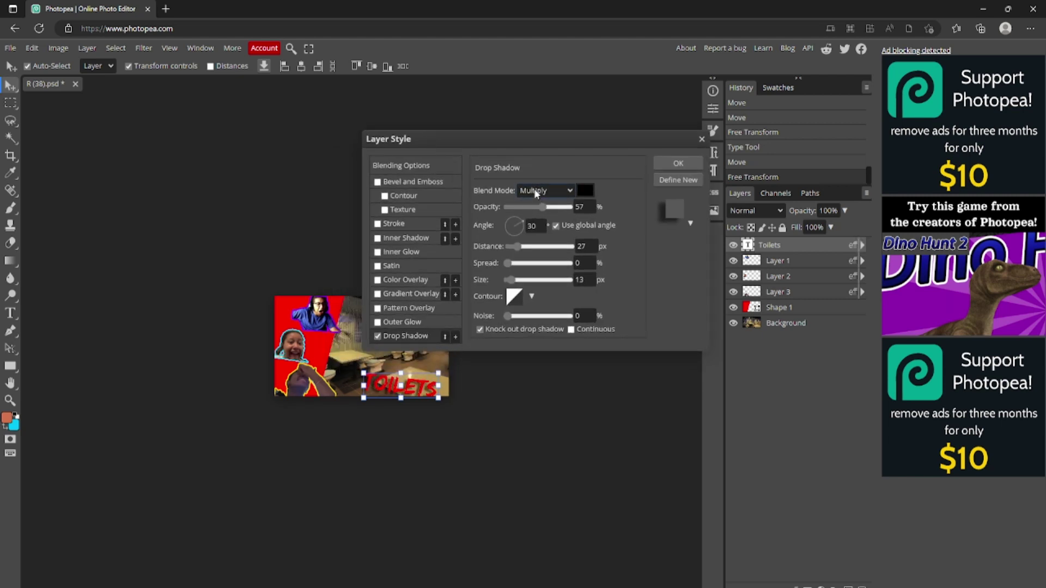
drag(542, 207, 571, 207)
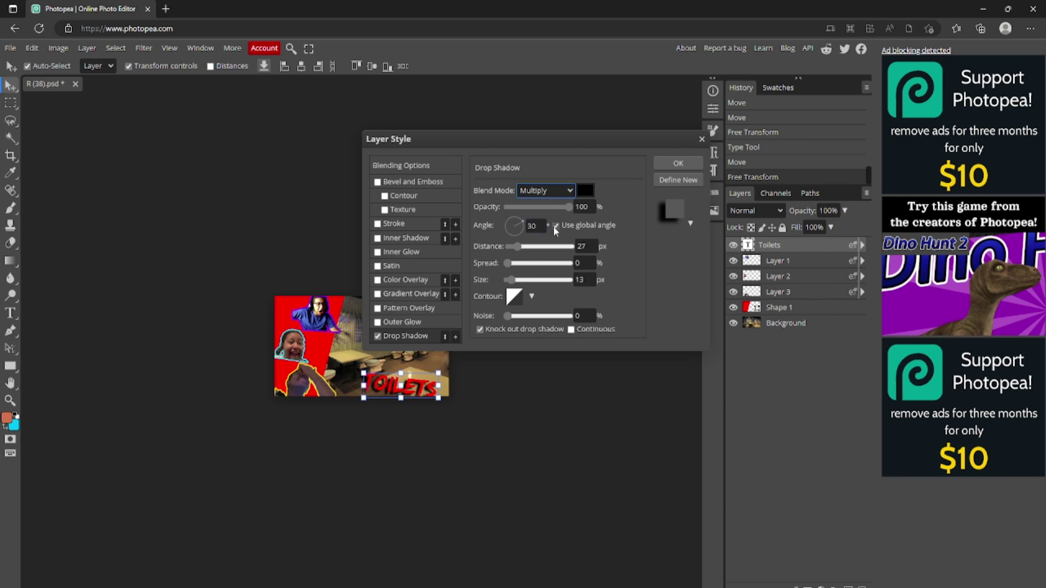
drag(516, 247, 510, 279)
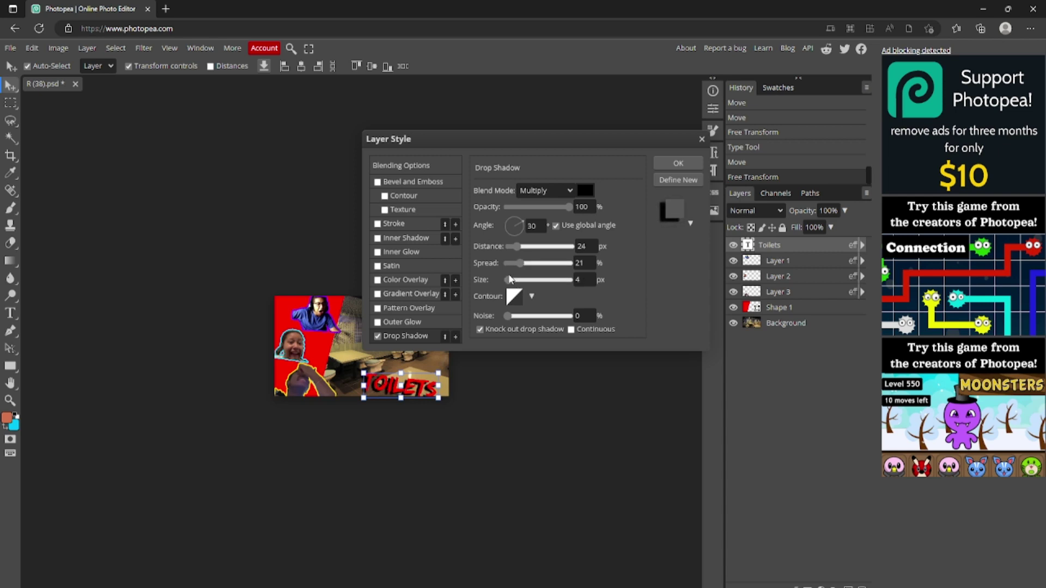
click(671, 172)
drag(383, 387, 385, 381)
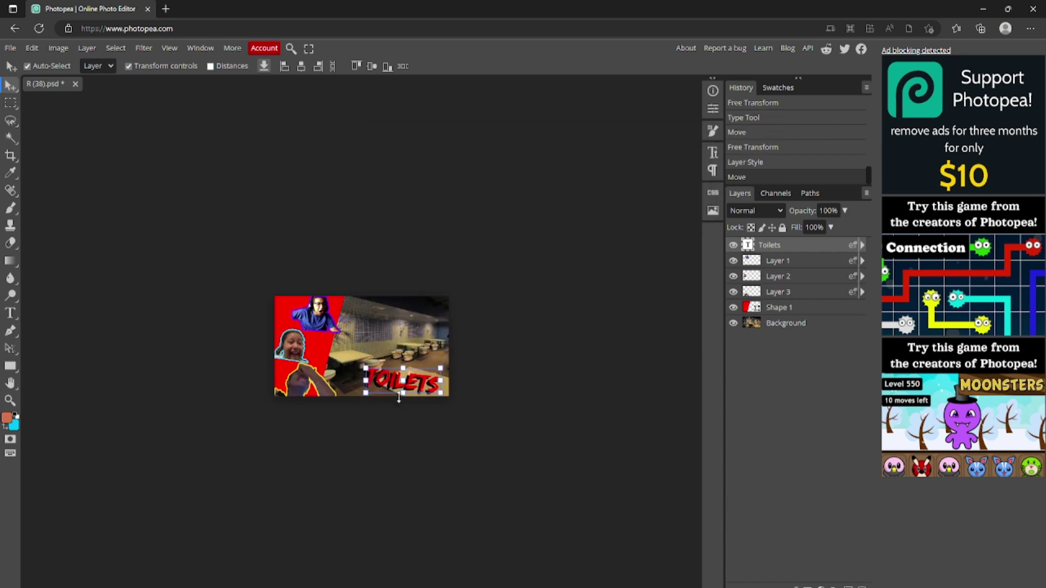
click(425, 423)
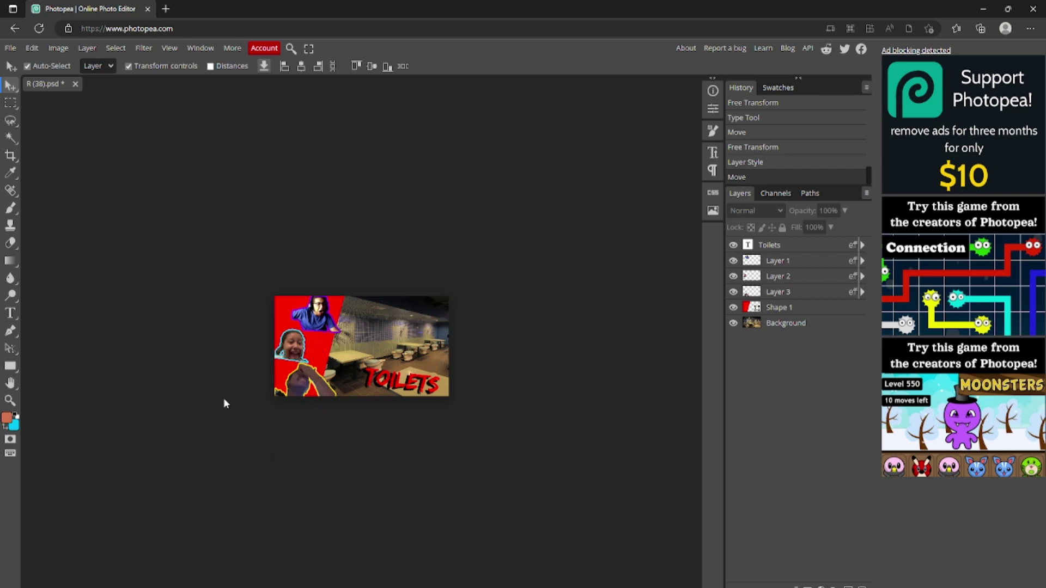
- Move the purple-outlined cut-out to the red panel's left edge and the cyan-outlined one right to the slanted edge
drag(307, 323, 291, 322)
click(227, 345)
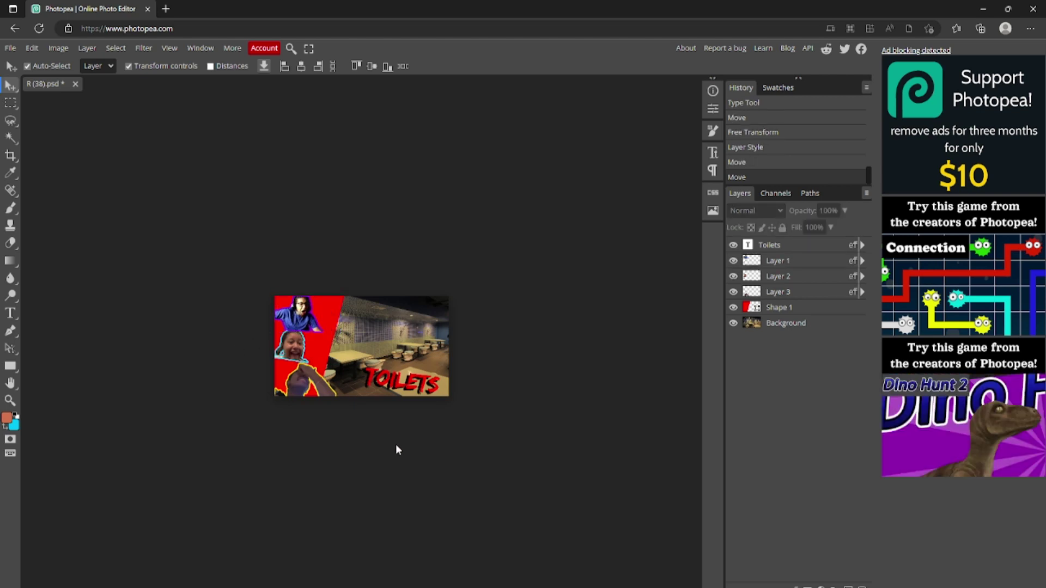
drag(294, 349, 321, 348)
click(280, 479)
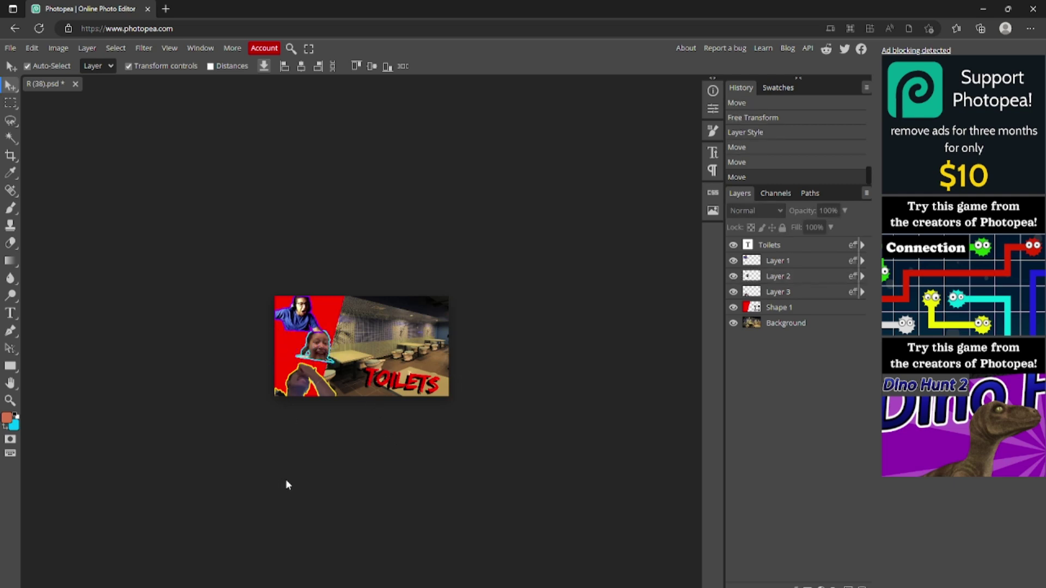